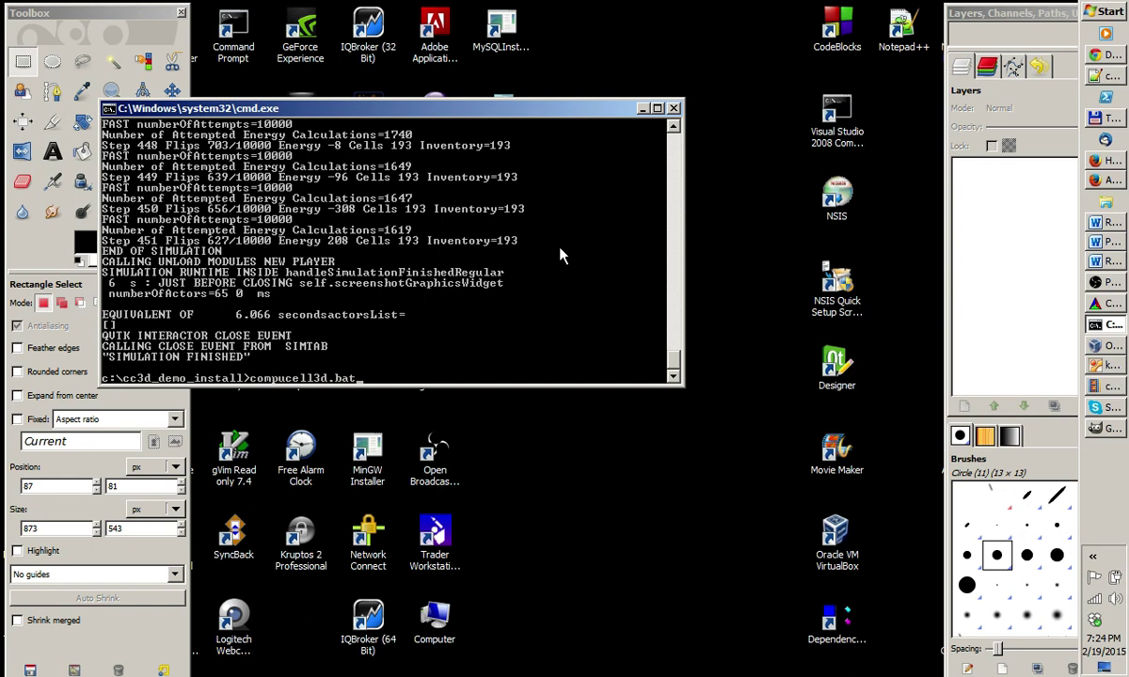
Run compucell3d.bat from c:\cc3d_demo_install to open the Player with cellsort_2D.cc3d loaded.
key(Return)
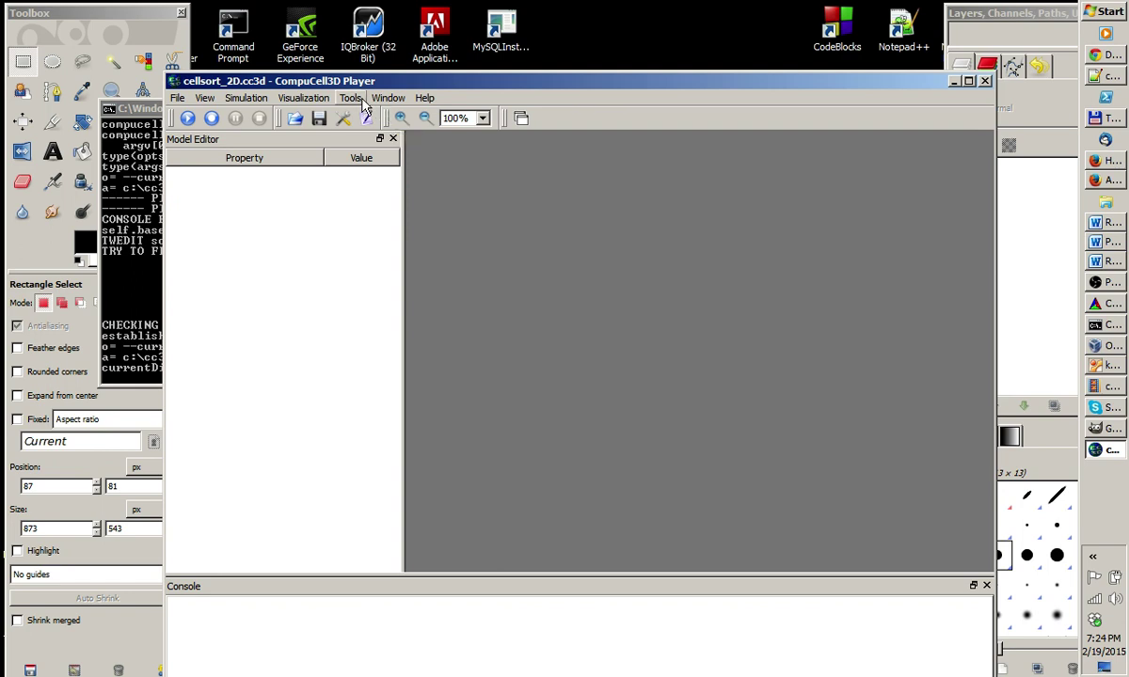
Open the CompuCell3D preferences and look through its sections, ending on Output.
click(351, 98)
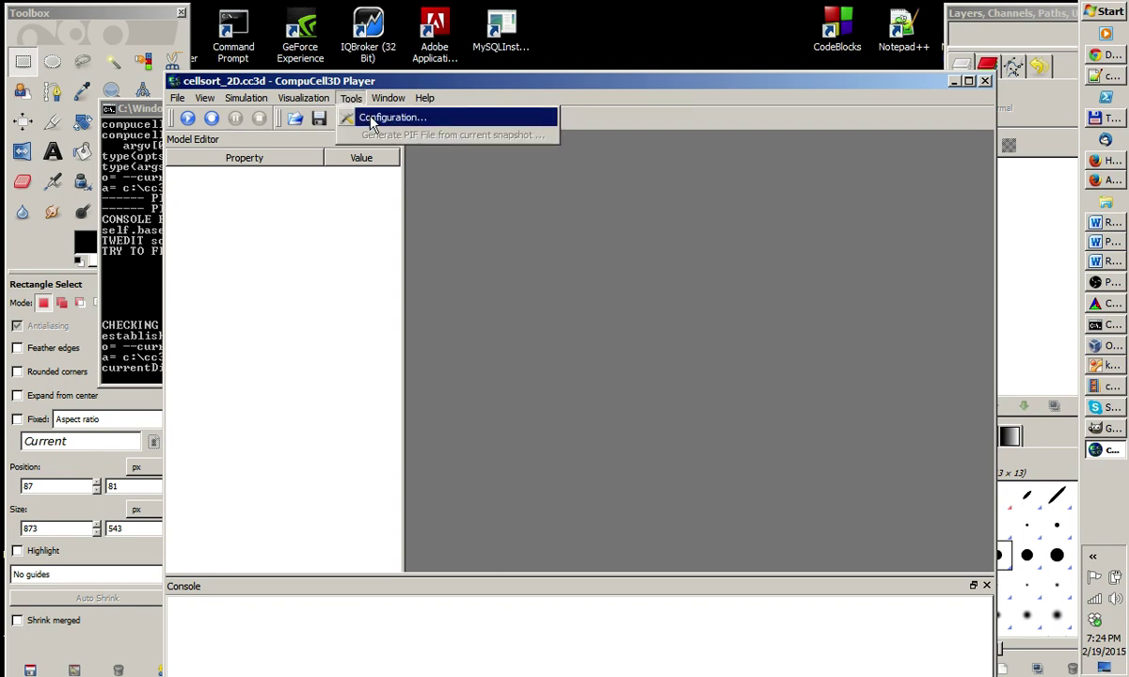
click(372, 121)
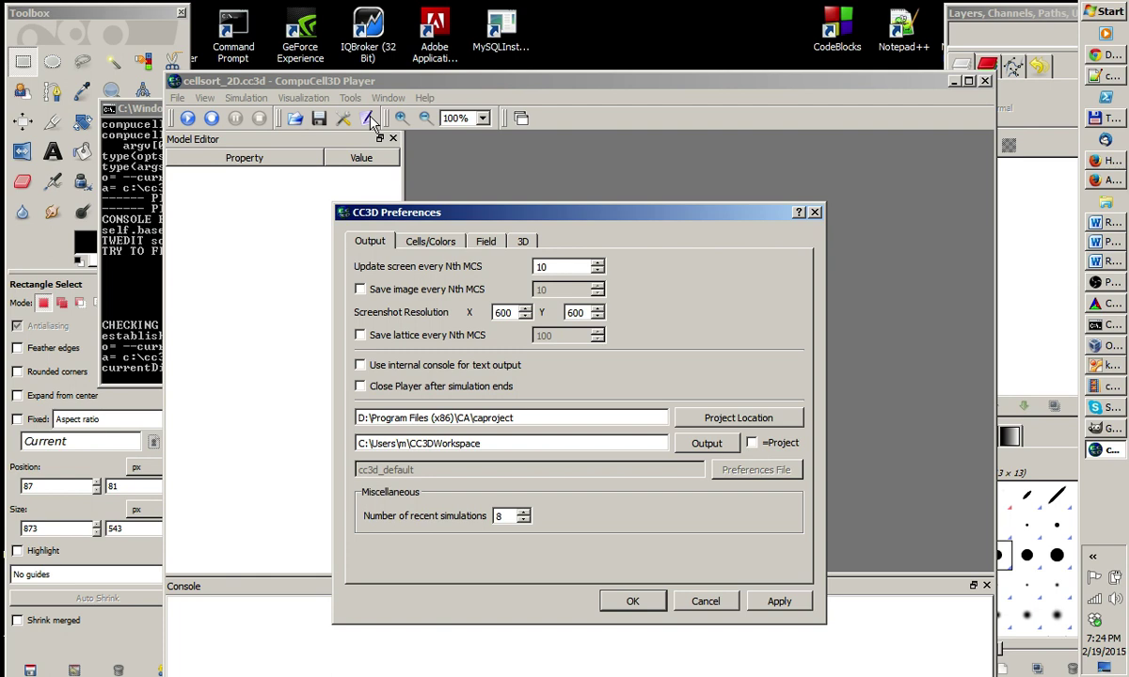
click(474, 242)
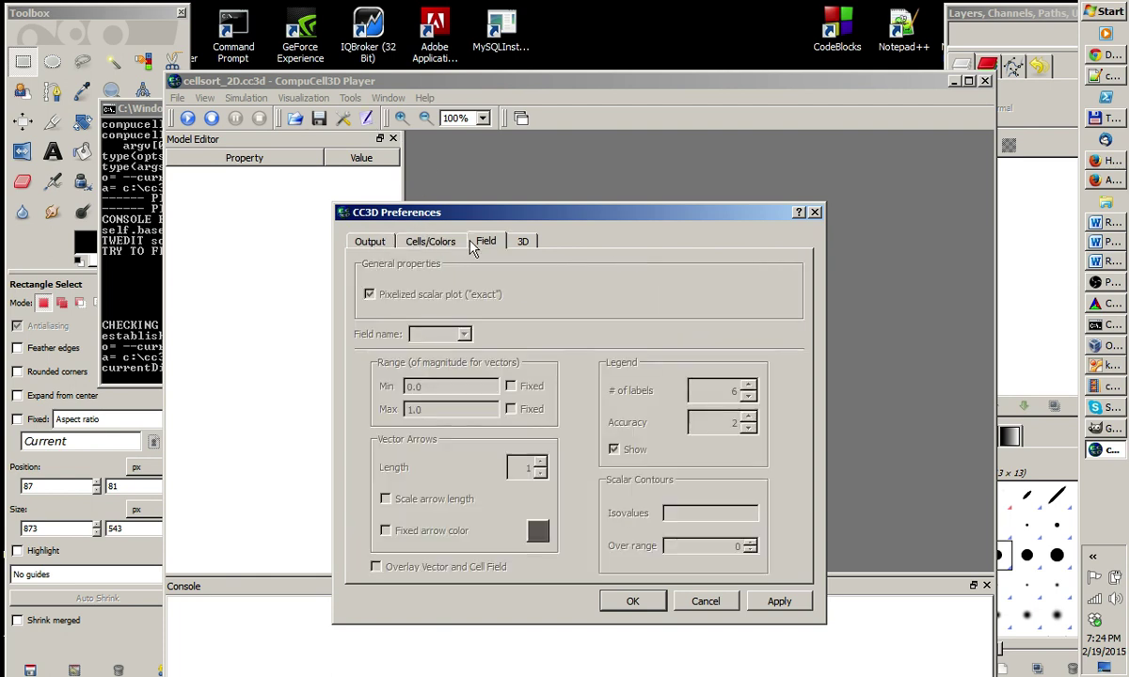
click(523, 241)
click(485, 242)
click(428, 242)
click(356, 242)
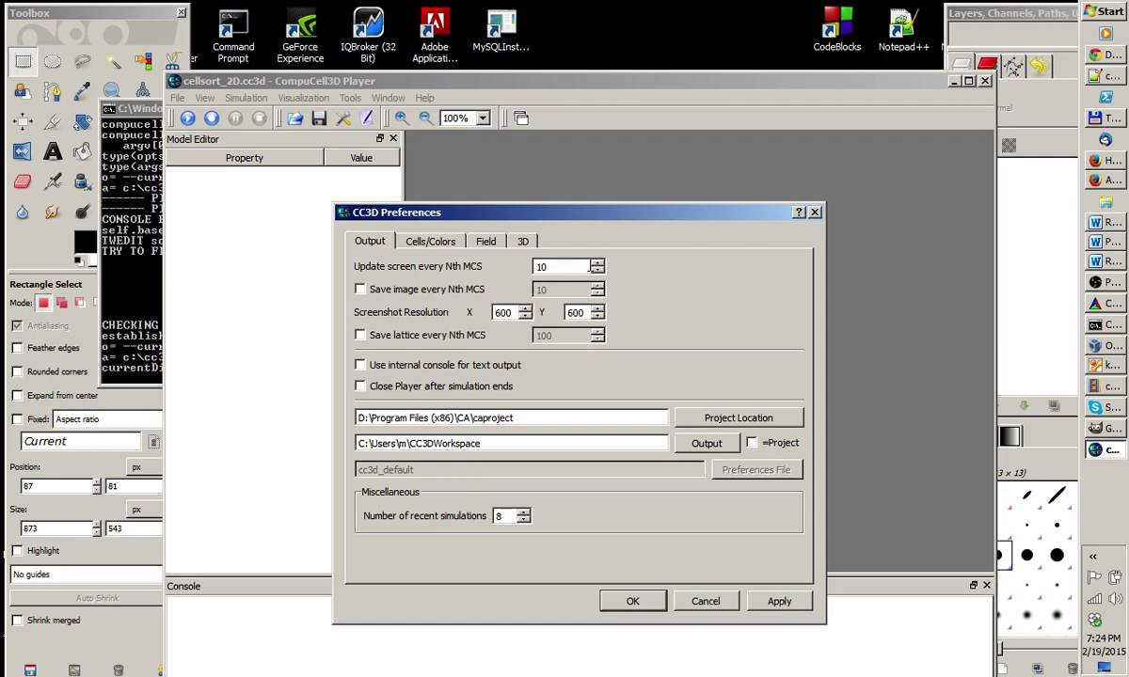
Change 'Update screen every Nth MCS' from 10 to 1.
drag(571, 266, 534, 268)
key(End)
key(BackSpace)
Confirm the 1 MCS update setting, run the cellsort simulation, and reposition the Player window.
click(657, 606)
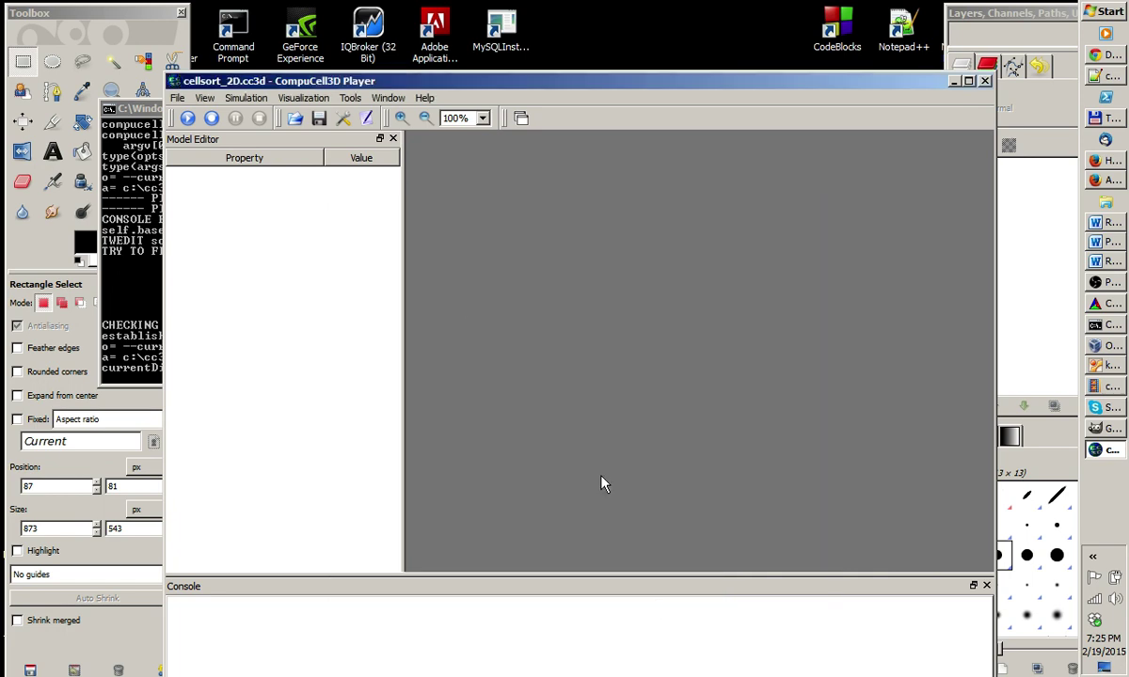
click(187, 118)
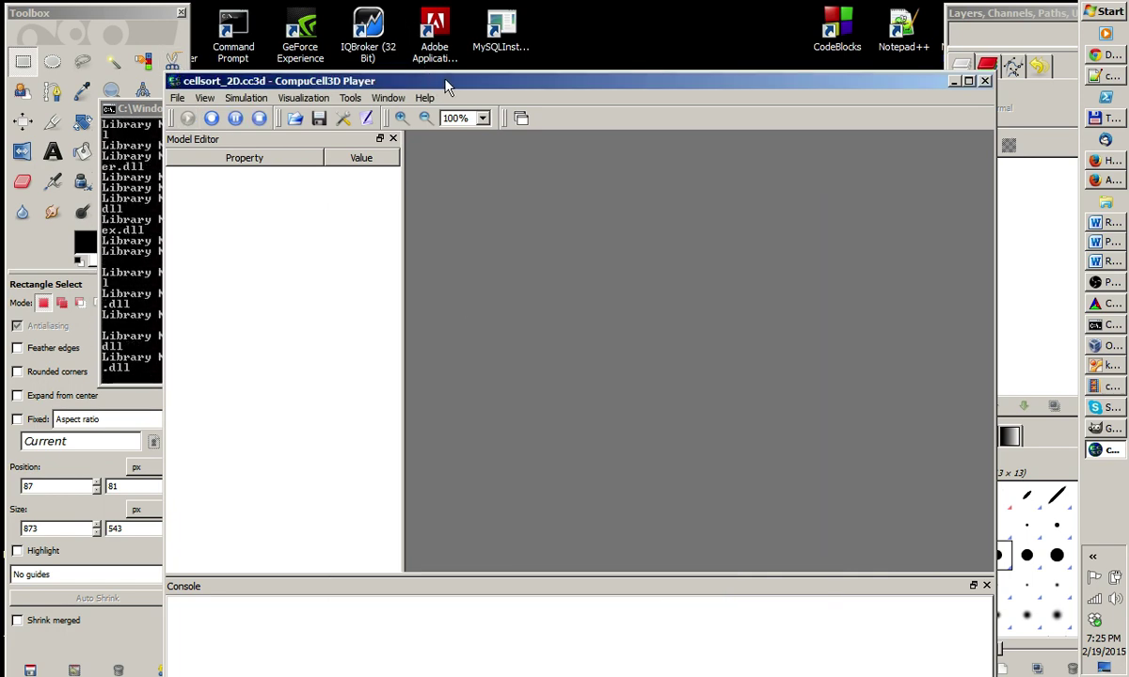
drag(449, 86, 366, 59)
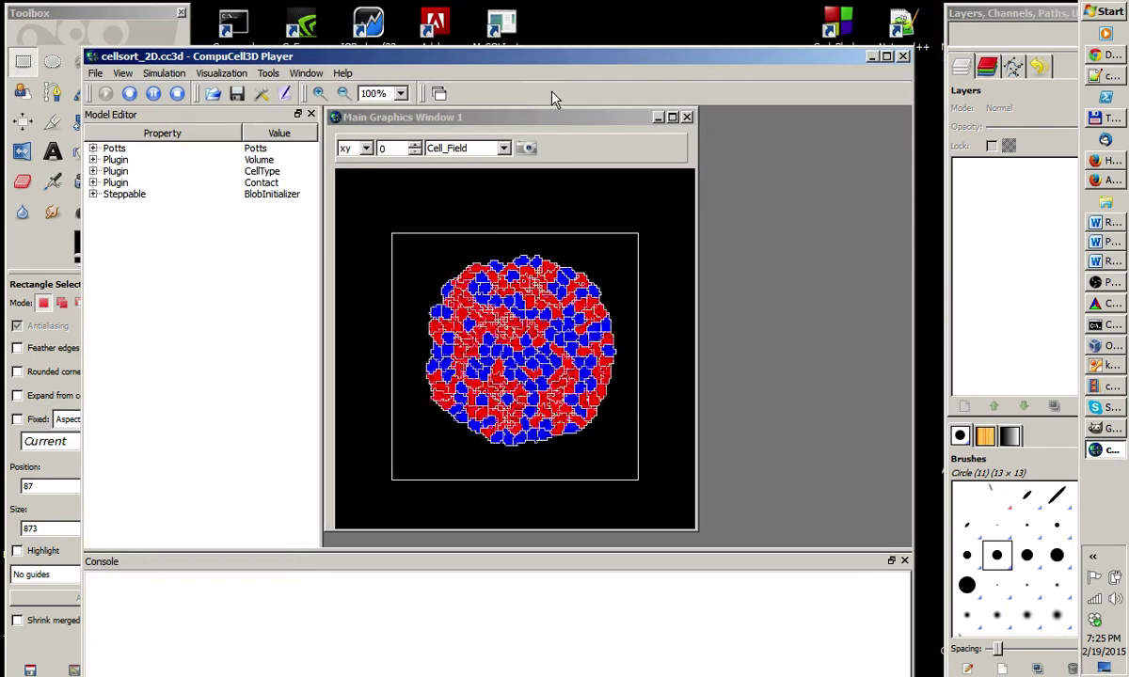
drag(545, 63, 560, 52)
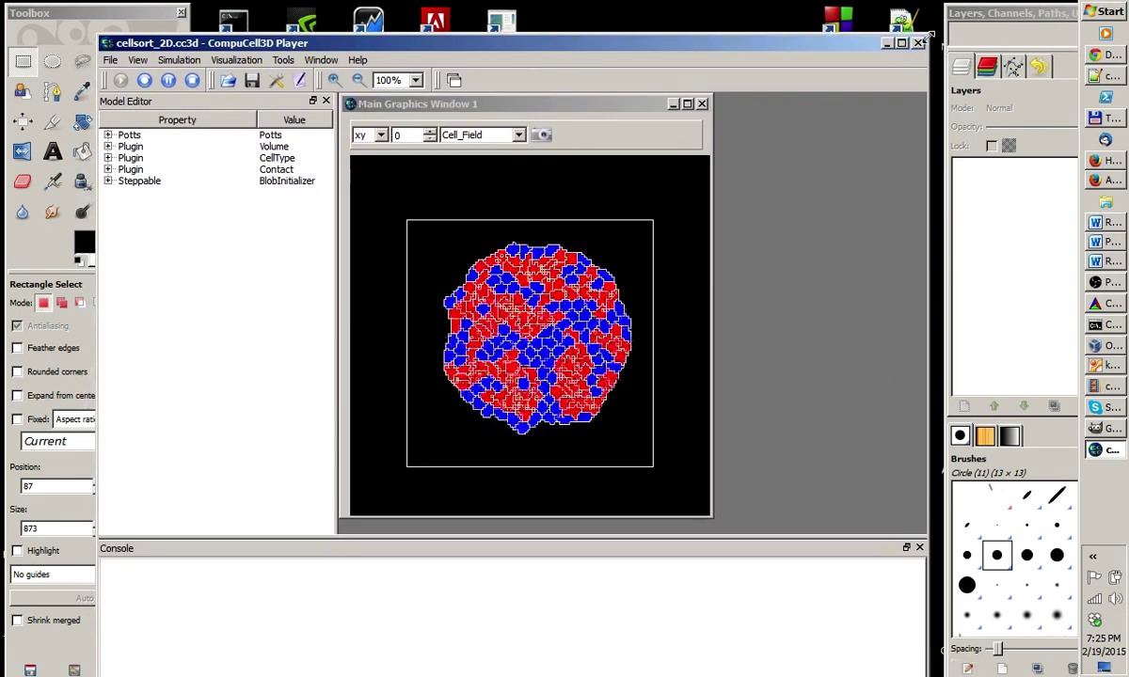
drag(943, 47, 737, 44)
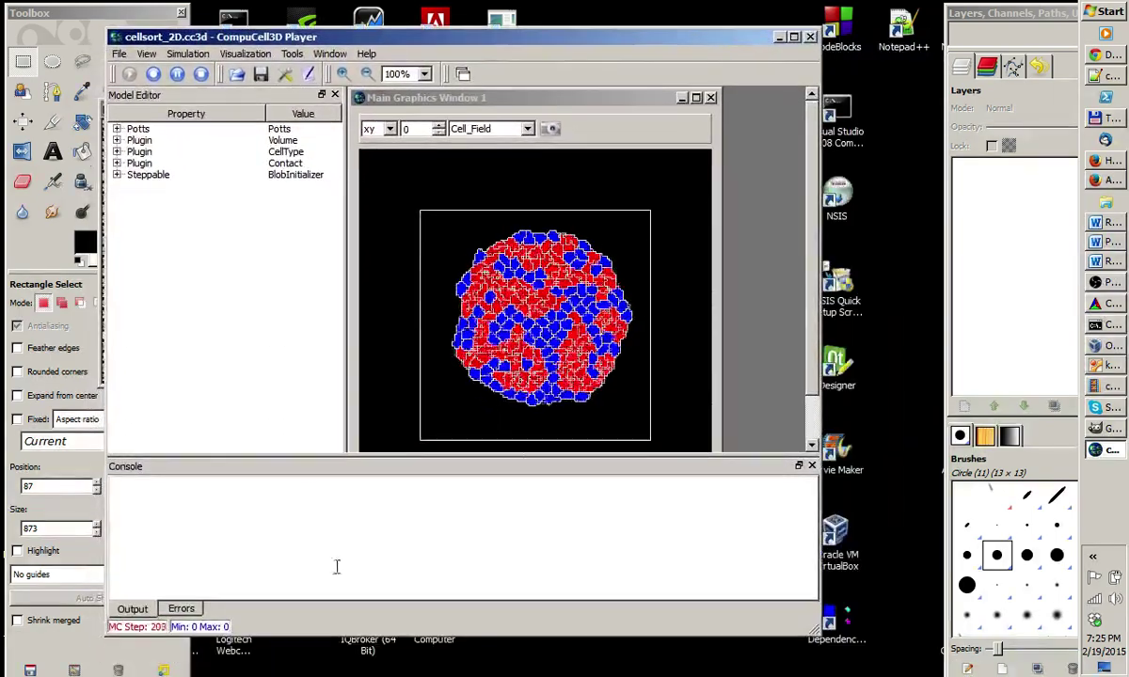
click(520, 316)
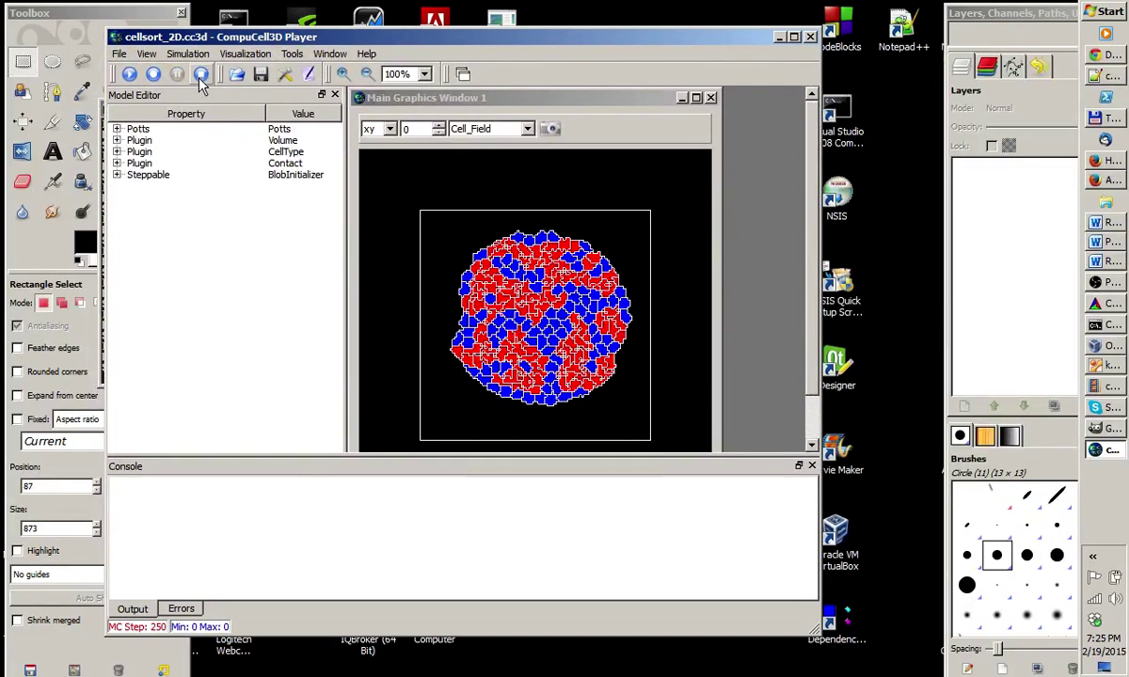
Set 'Update screen every Nth MCS' to 1000 and confirm the preferences.
click(280, 75)
click(443, 185)
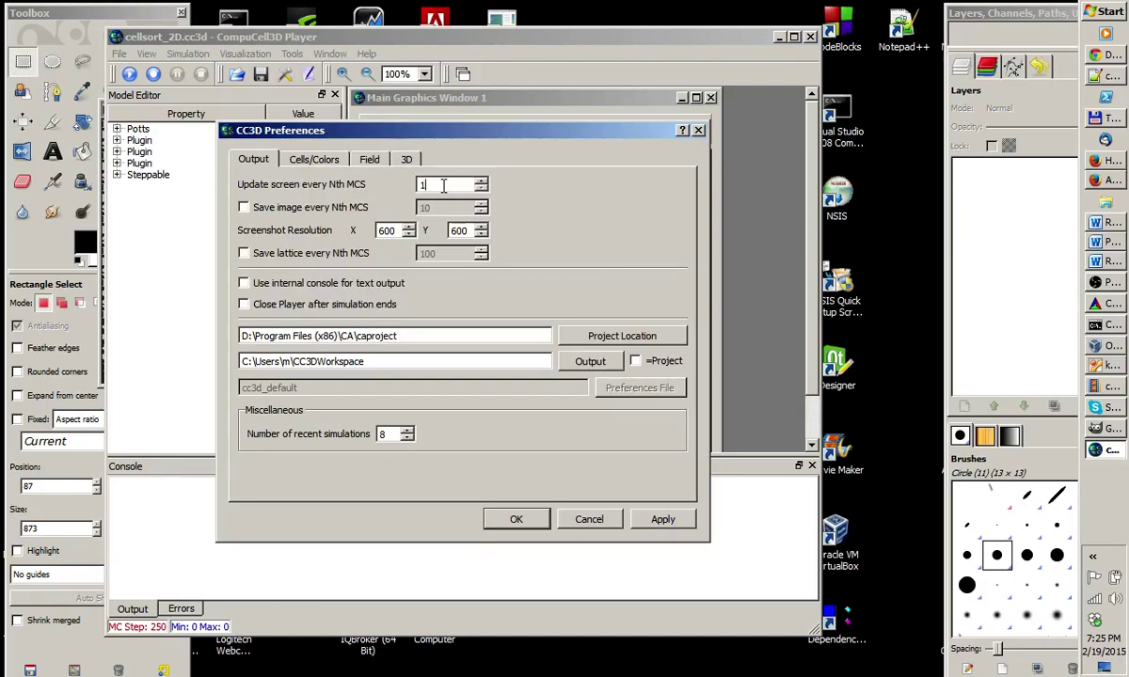
text(000)
click(515, 519)
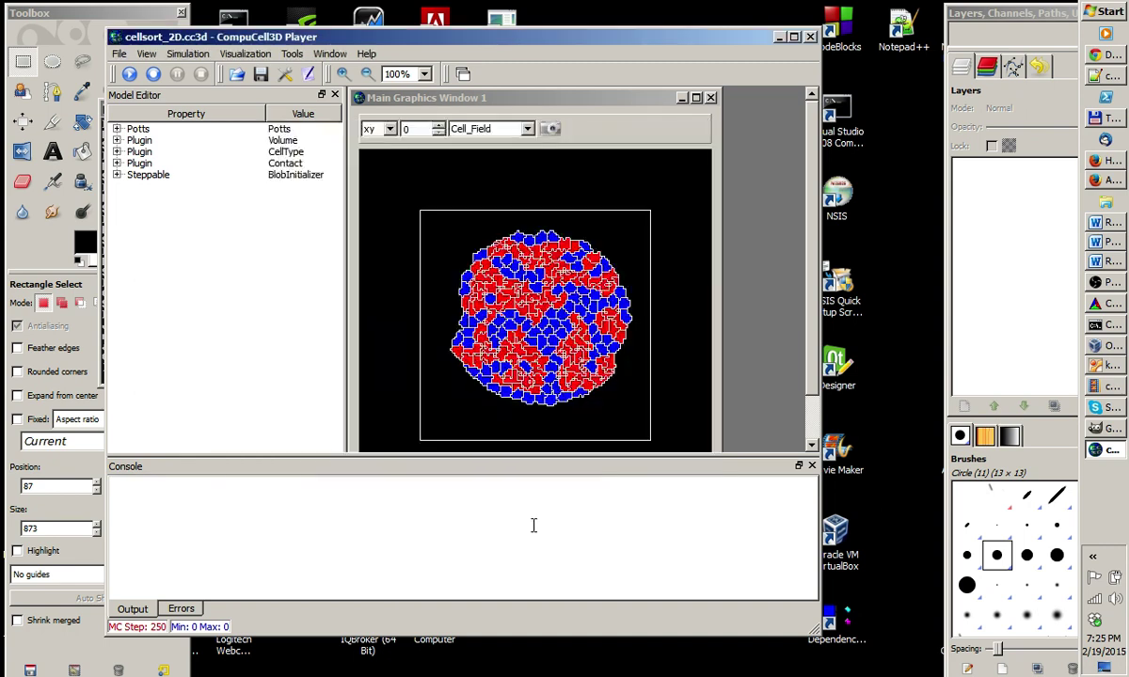
Rerun the simulation to MC Step 3000, stop it, and reopen the preferences.
click(128, 75)
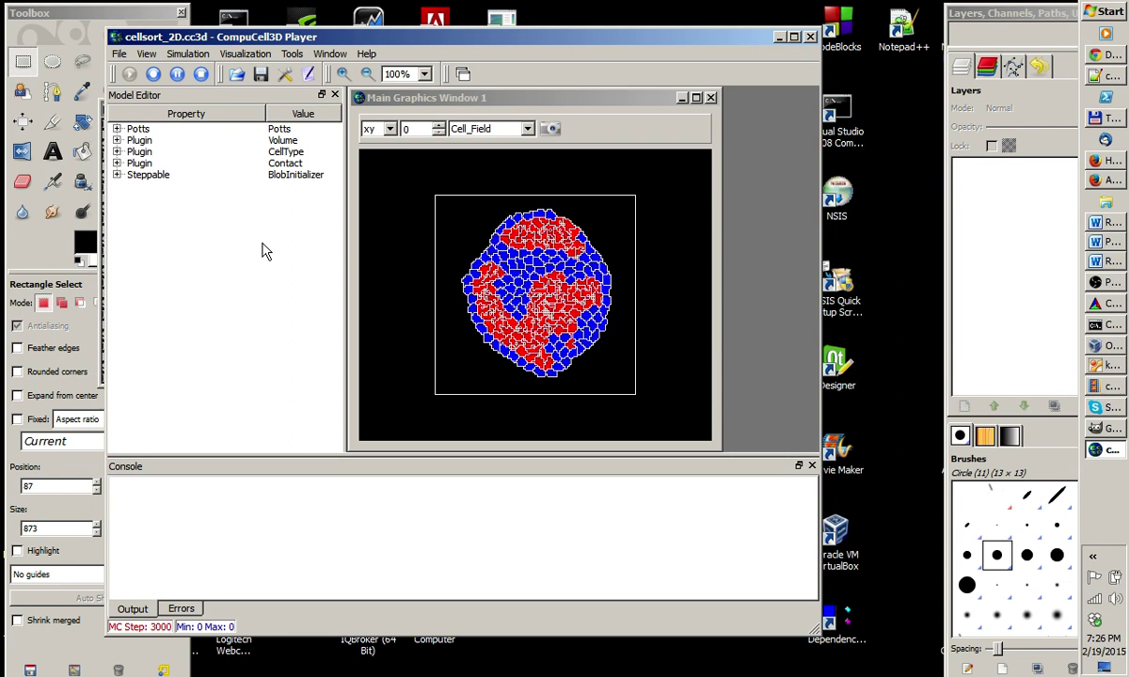
click(200, 74)
click(287, 75)
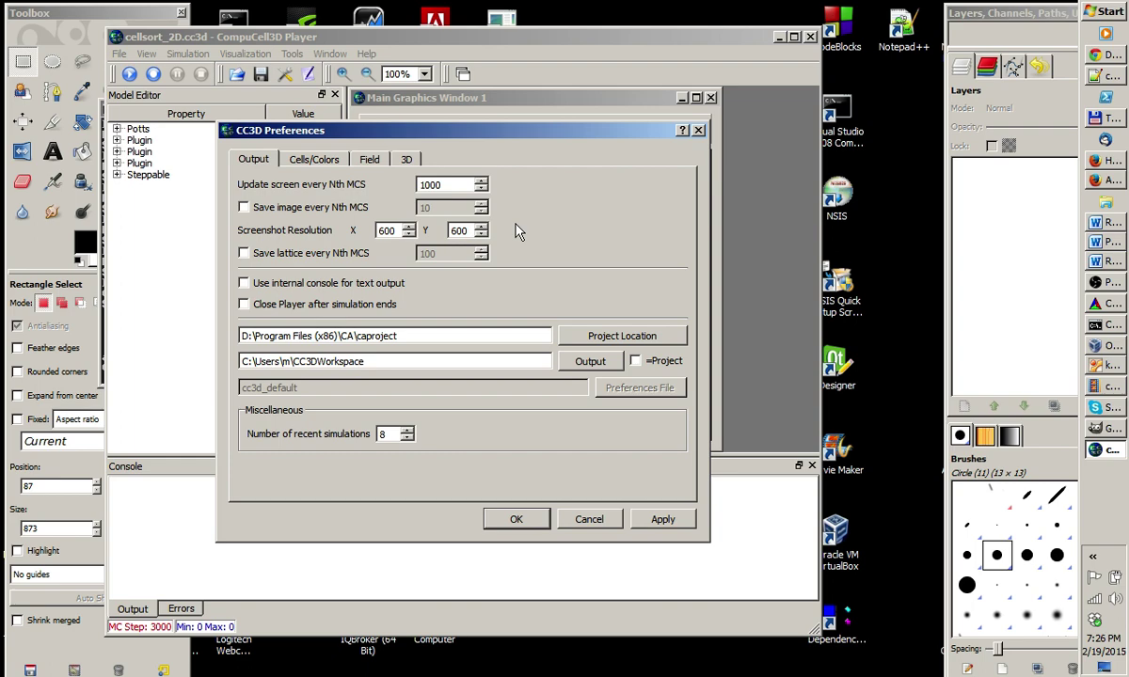
Enable 'Save image every Nth MCS' at 1000 in the Output preferences and confirm.
drag(458, 139, 620, 121)
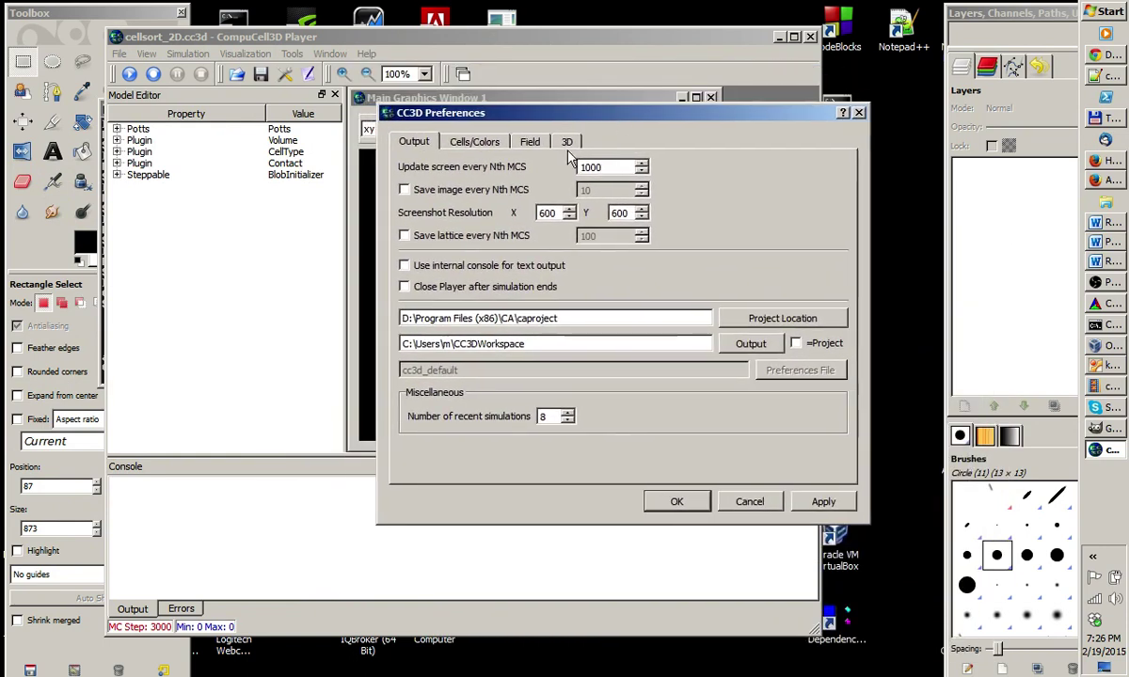
click(403, 190)
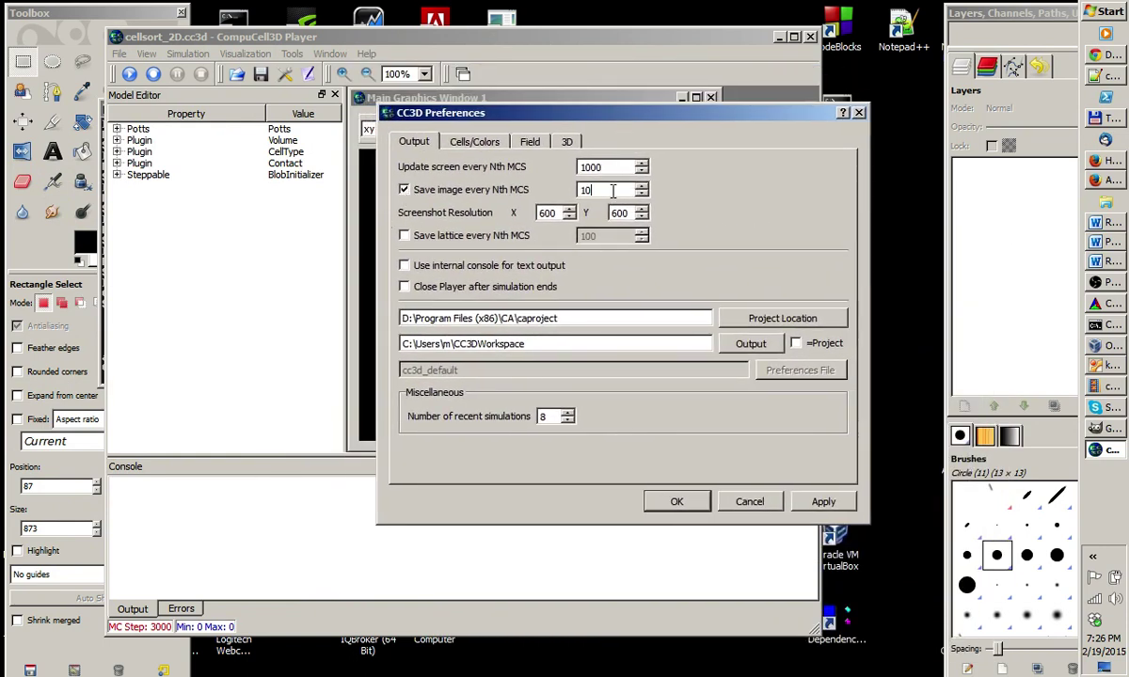
text(000)
drag(544, 119, 609, 107)
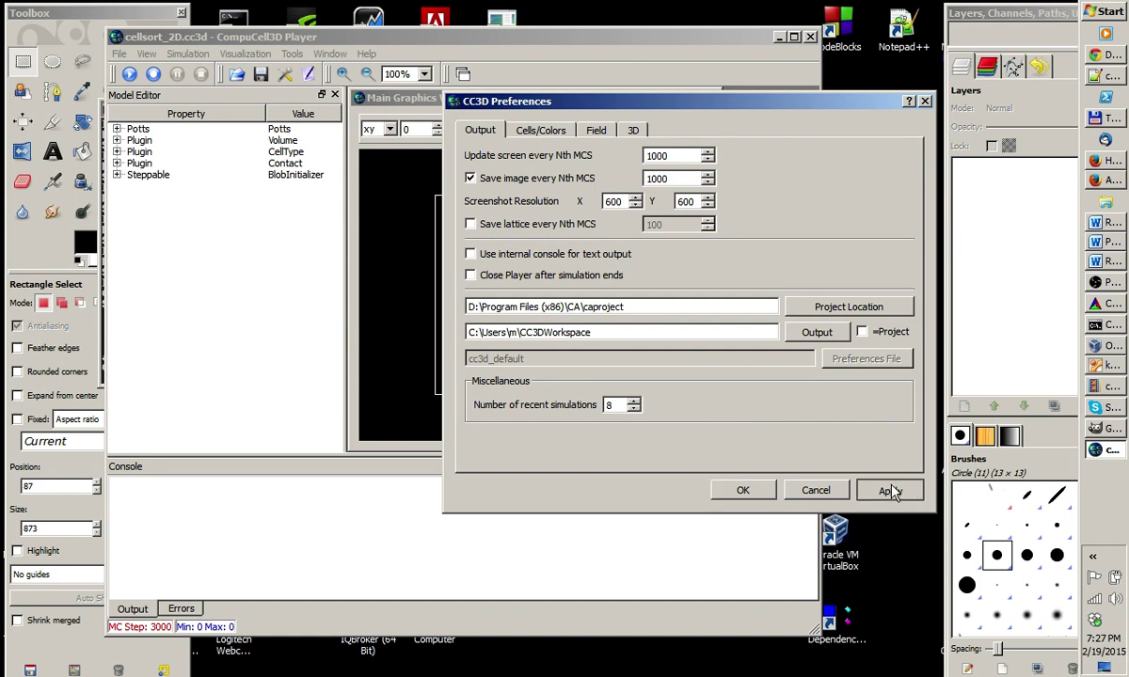
click(748, 492)
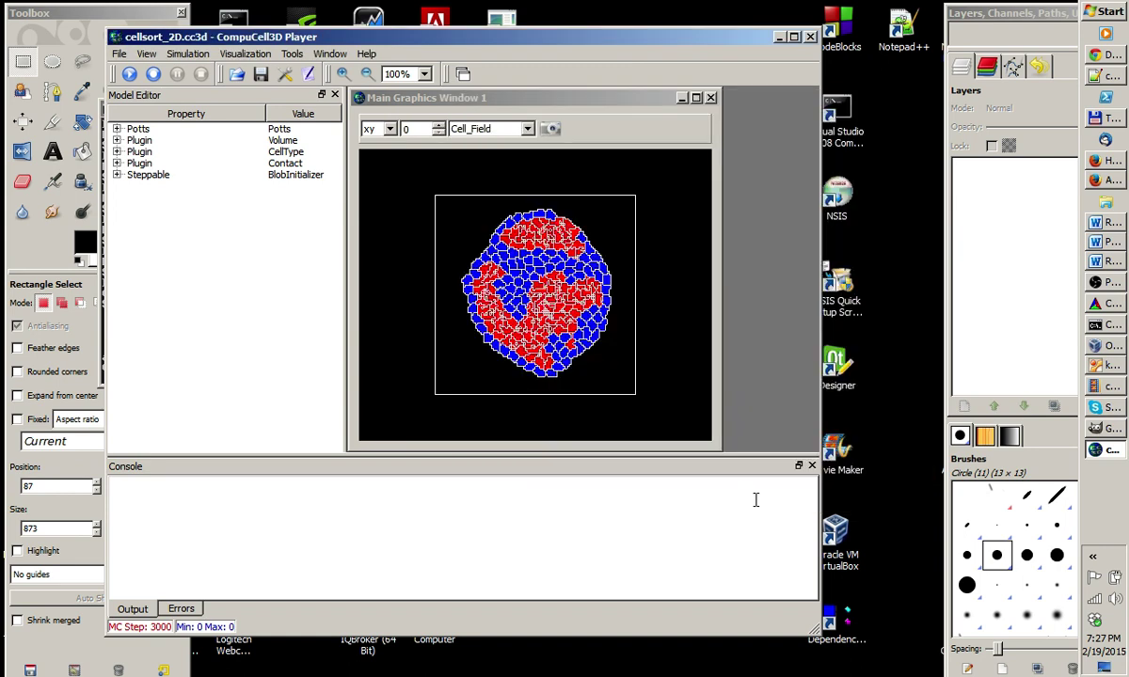
Rerun the cellsort simulation with image saving on and pause it at MC Step 2000.
click(130, 77)
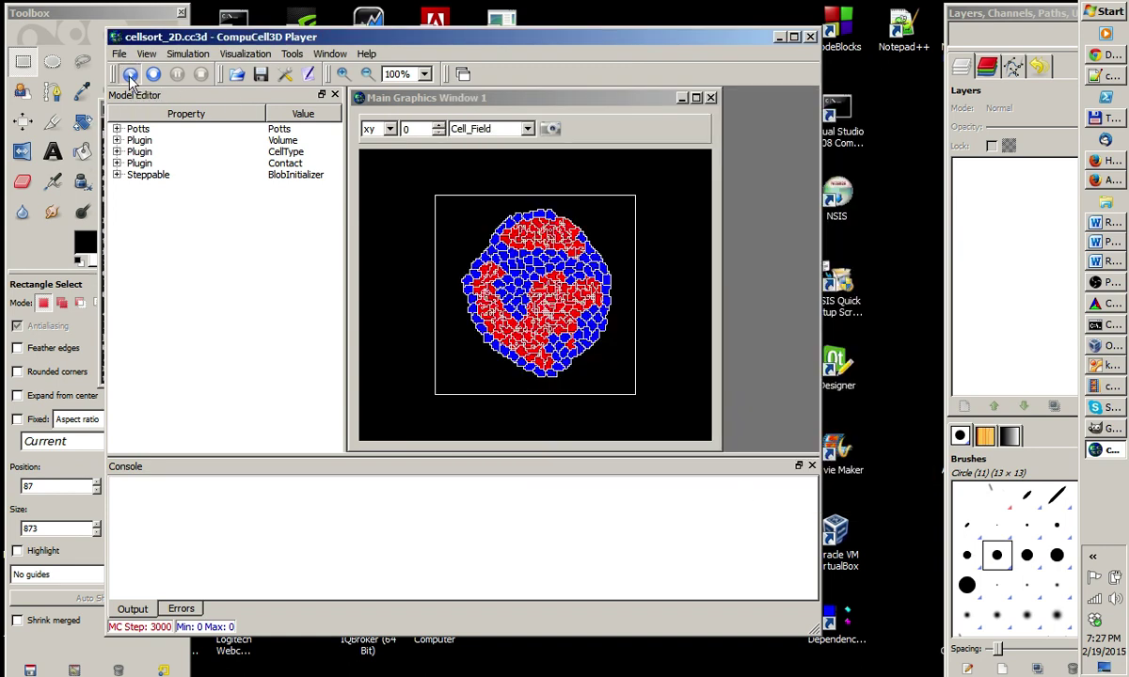
drag(438, 47, 252, 42)
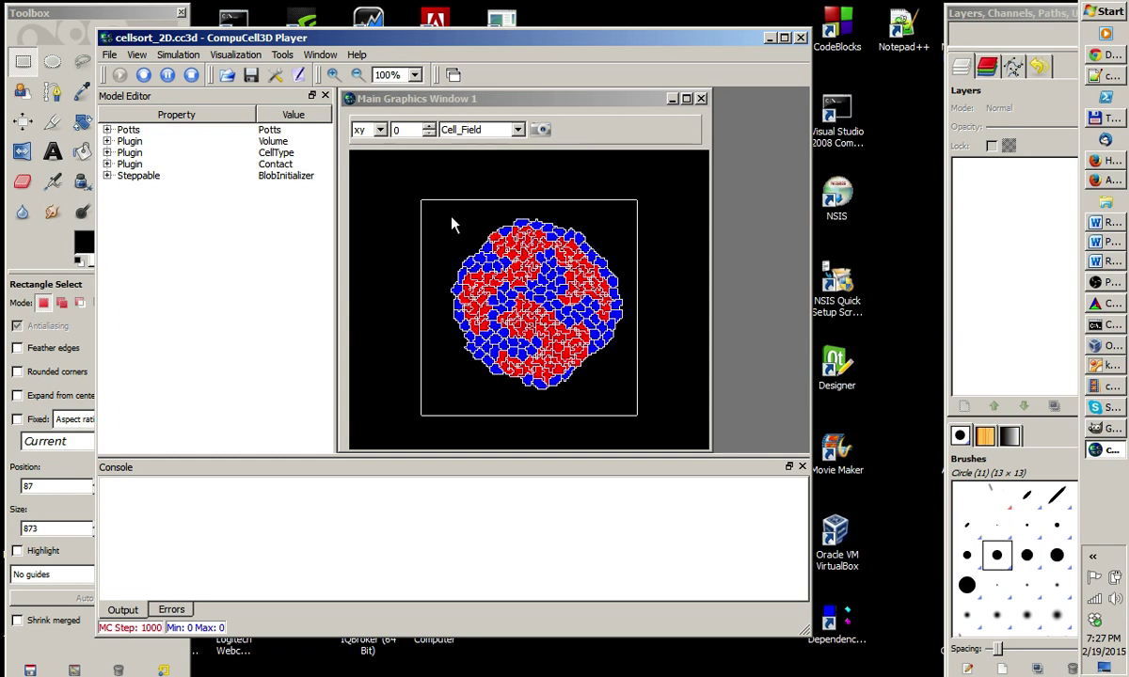
click(169, 76)
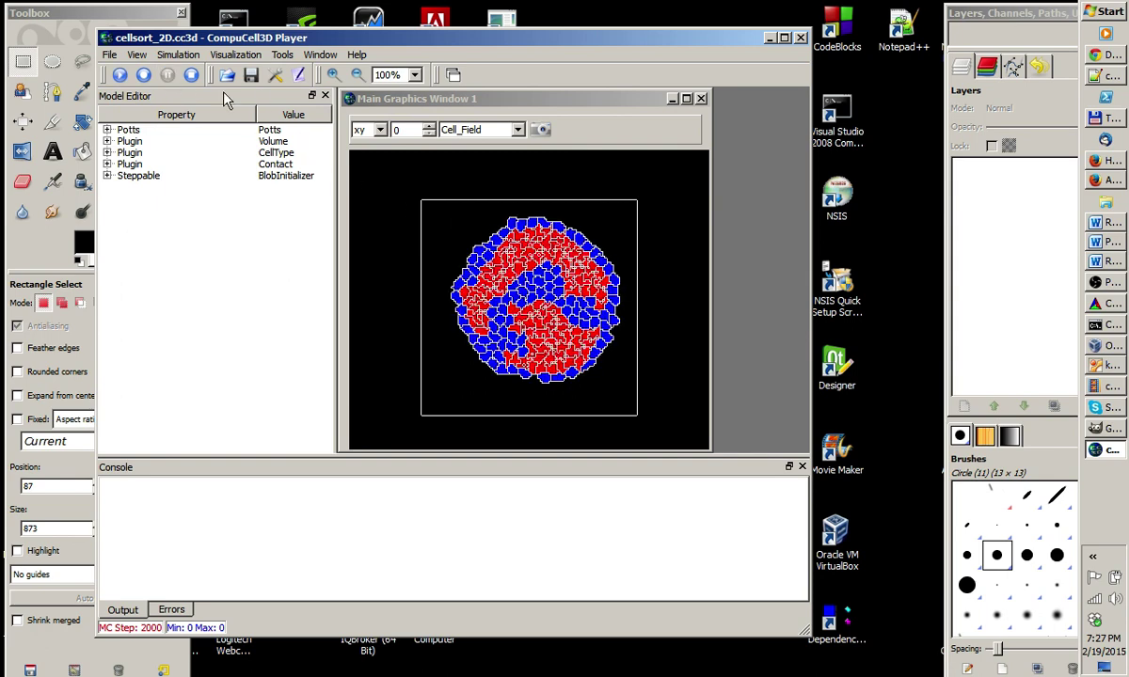
Select the CC3DWorkspace output path in the preferences, then bring up Windows Explorer.
click(278, 77)
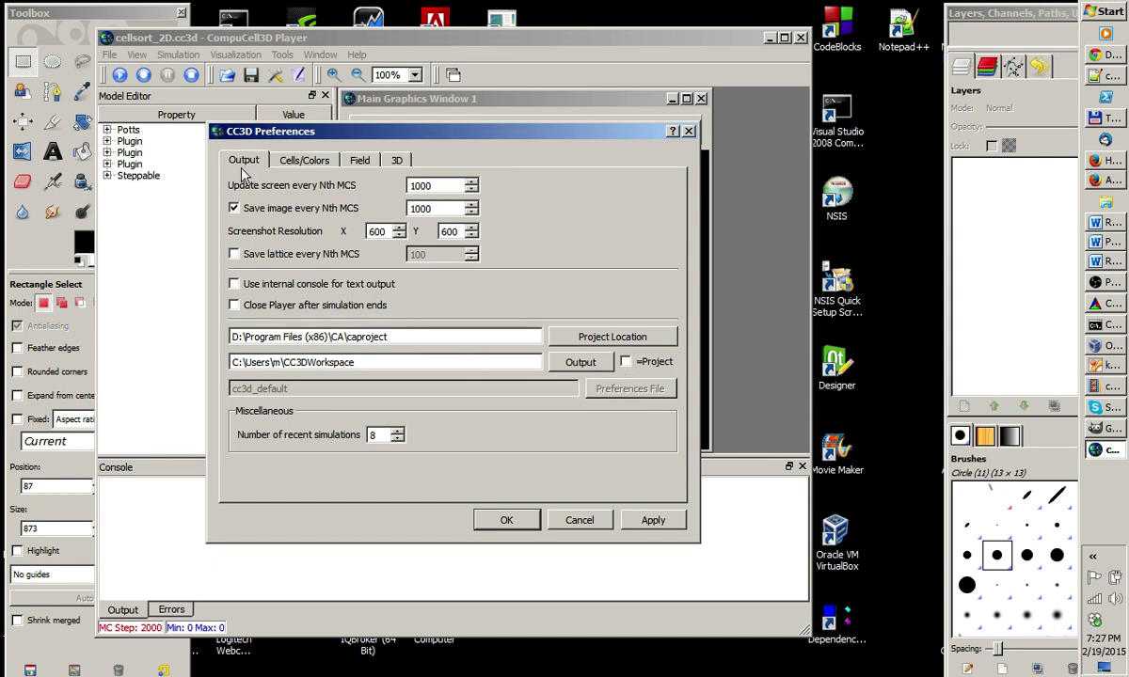
click(359, 360)
drag(358, 361, 196, 326)
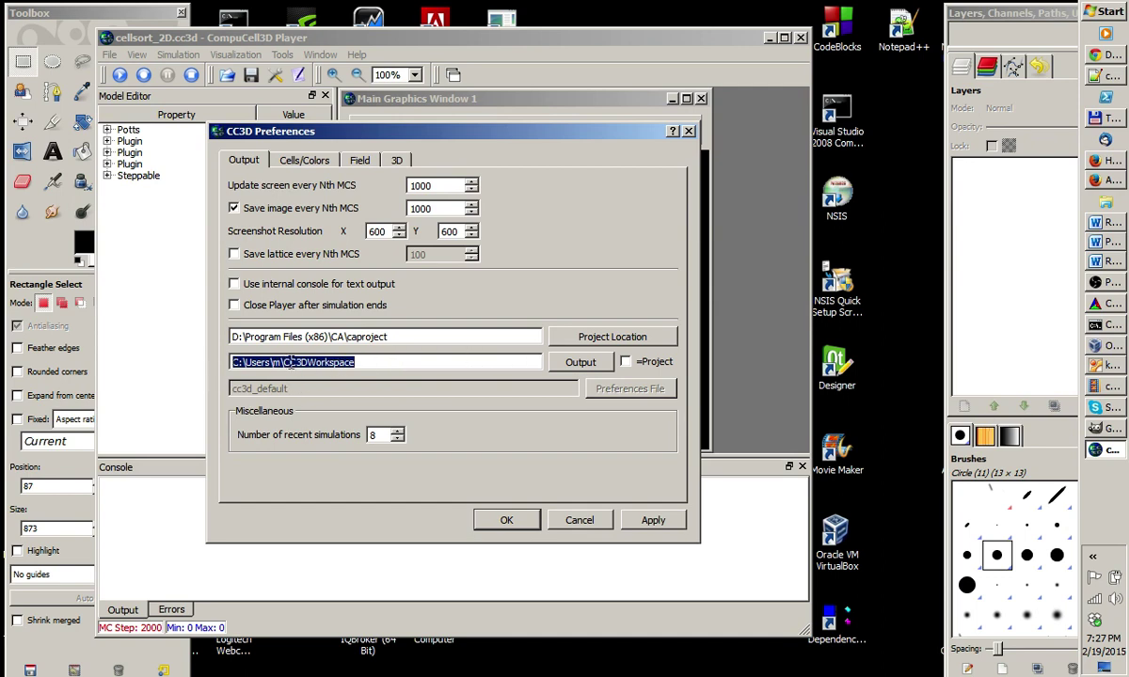
click(1110, 162)
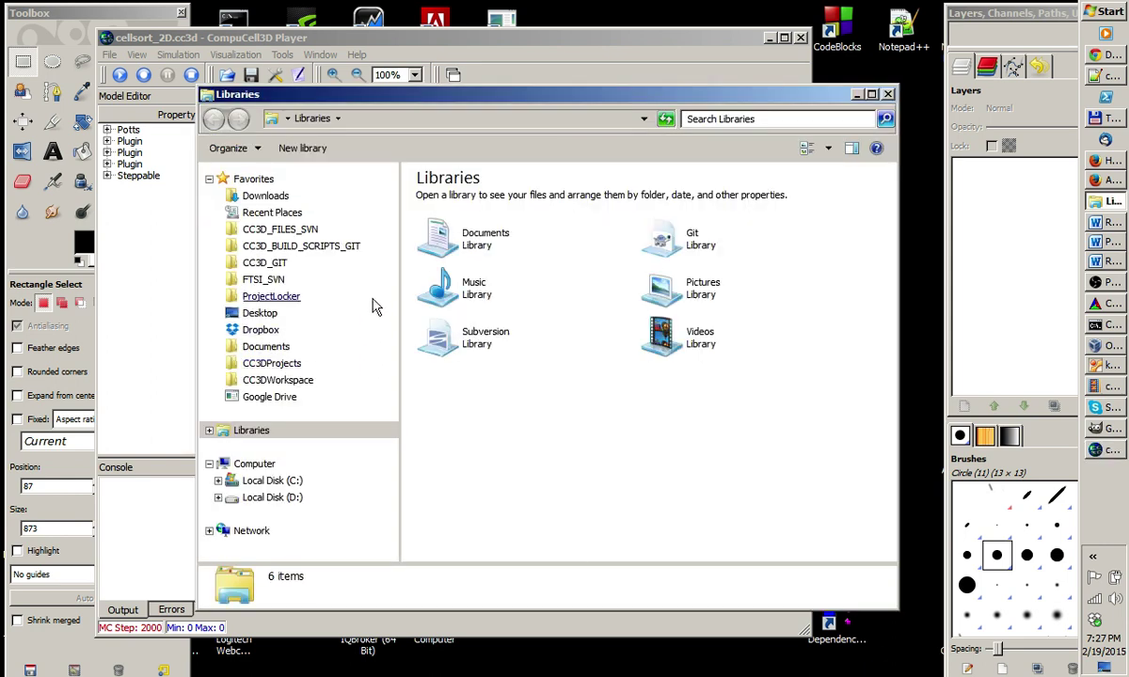
Go to CC3DWorkspace, open the newest cellsort_2D output folder, and select the cellsort_2D_cc3d_01000 snapshot.
click(283, 380)
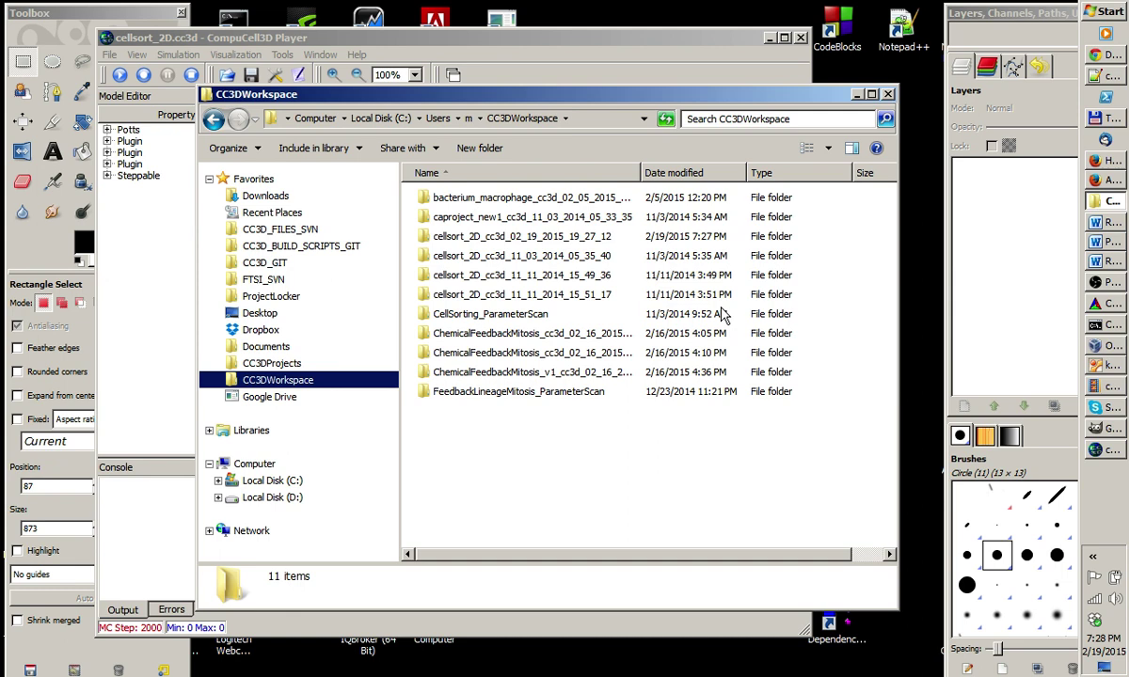
drag(540, 93, 483, 74)
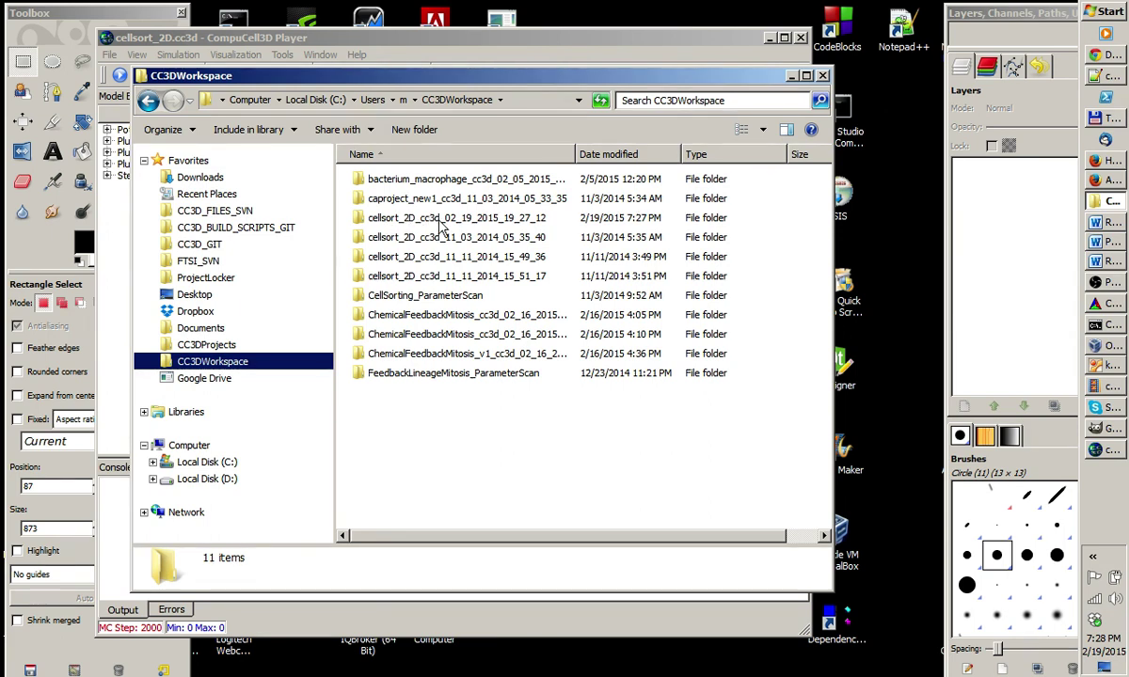
click(380, 221)
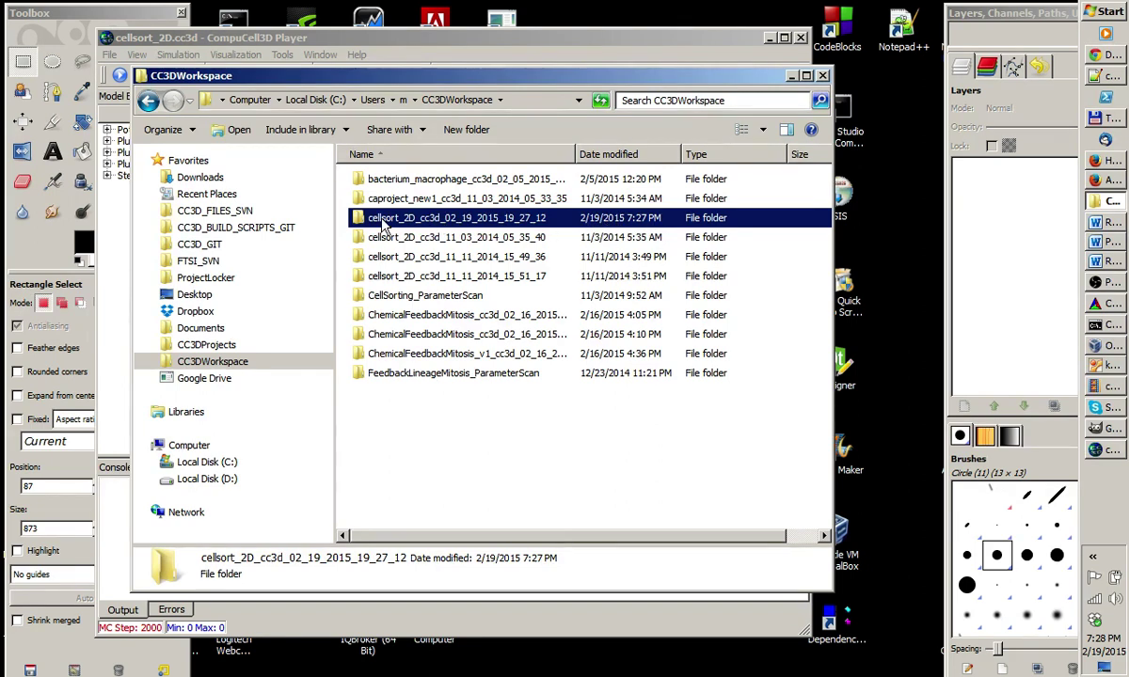
double_click(384, 226)
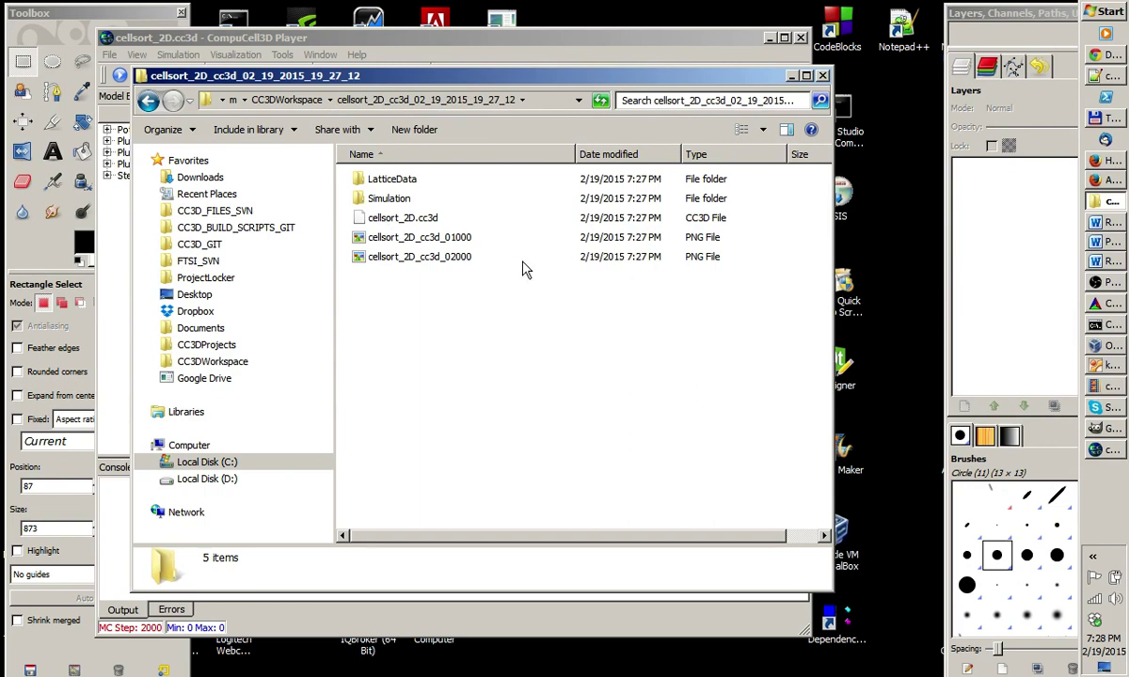
click(429, 243)
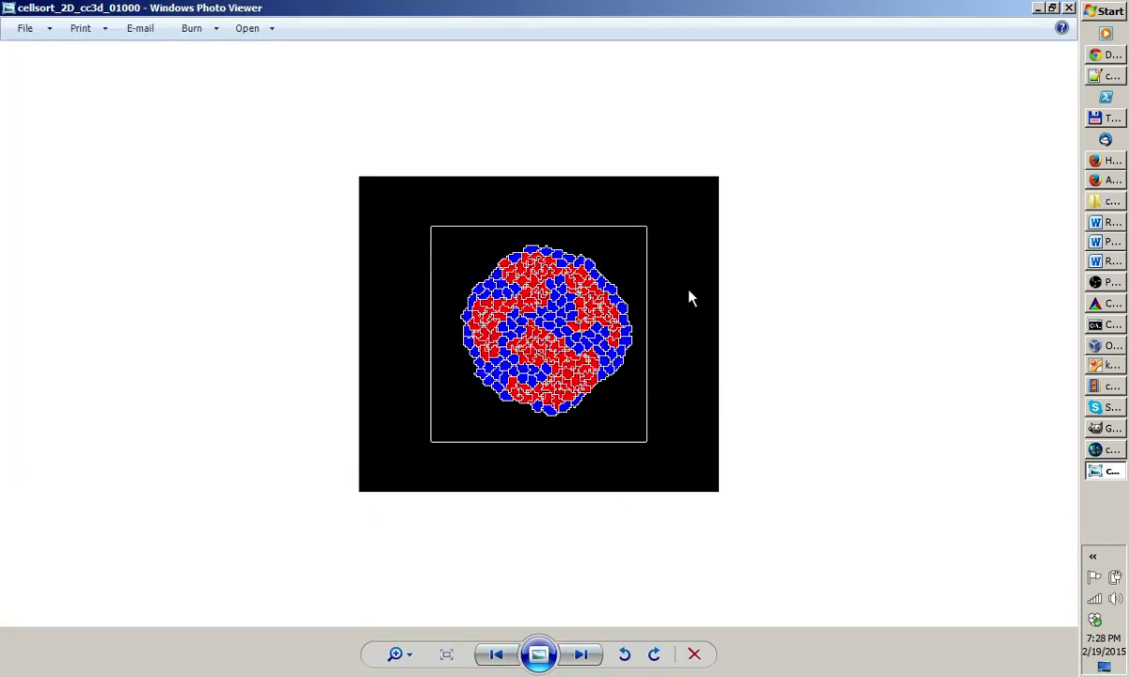
Advance from the step 1000 snapshot to cellsort_2D_cc3d_02000.
key(Right)
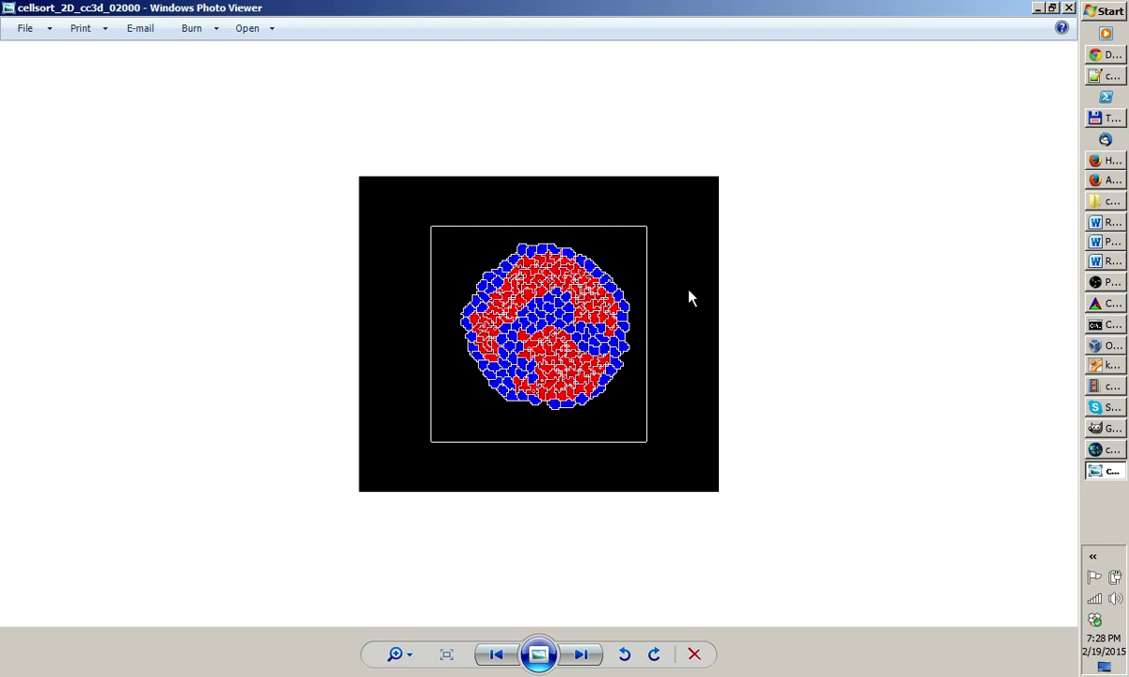
Close Photo Viewer, return to the Player, and cancel the Preferences dialog without changes.
click(1070, 9)
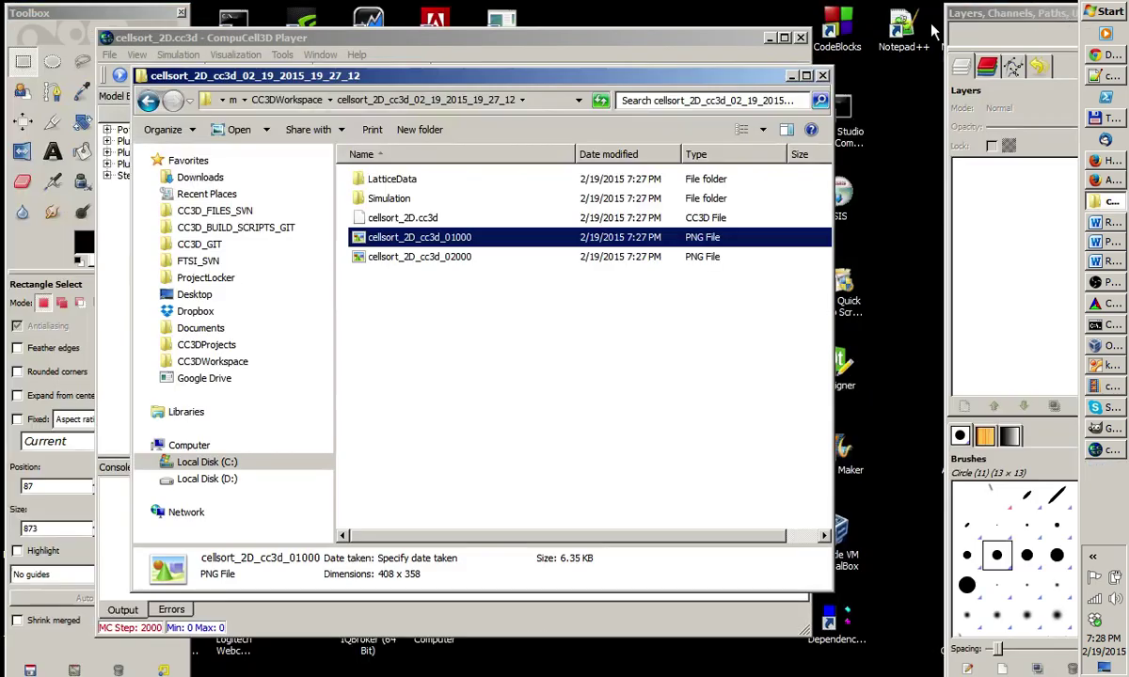
click(1111, 452)
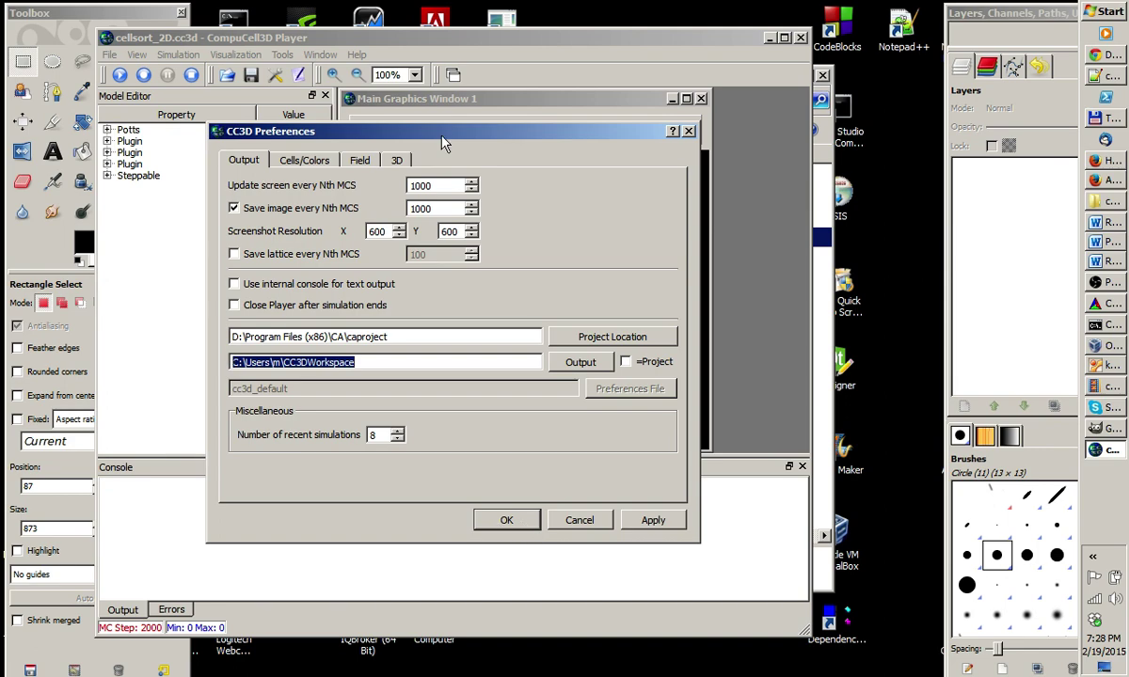
drag(414, 126, 715, 130)
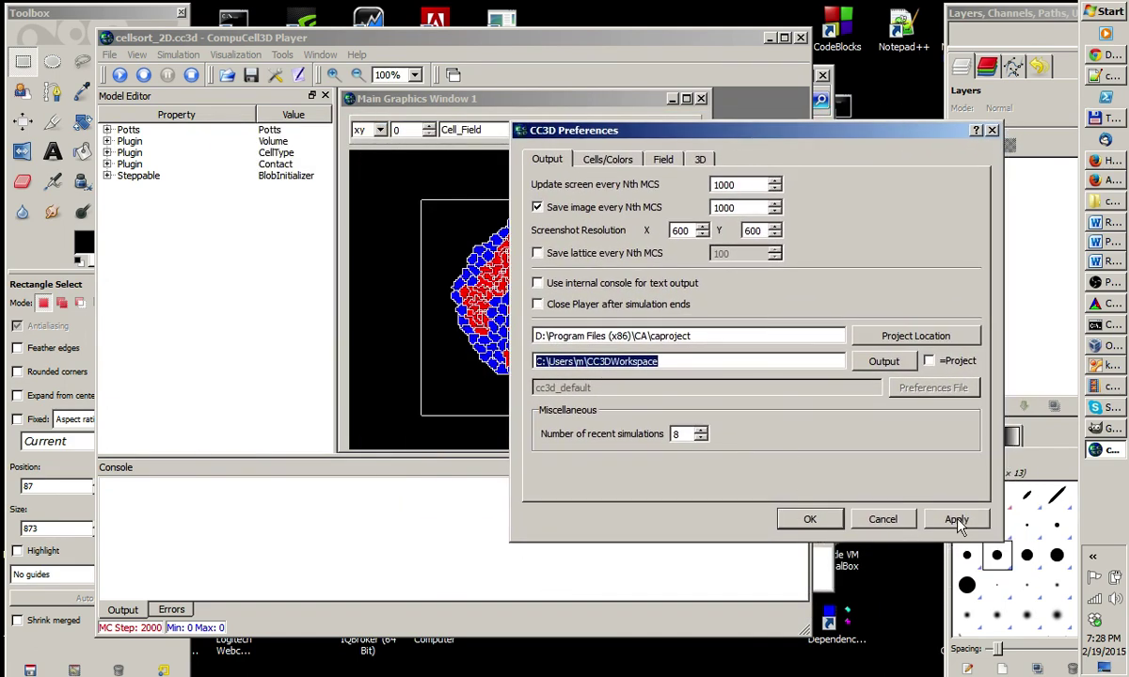
click(884, 520)
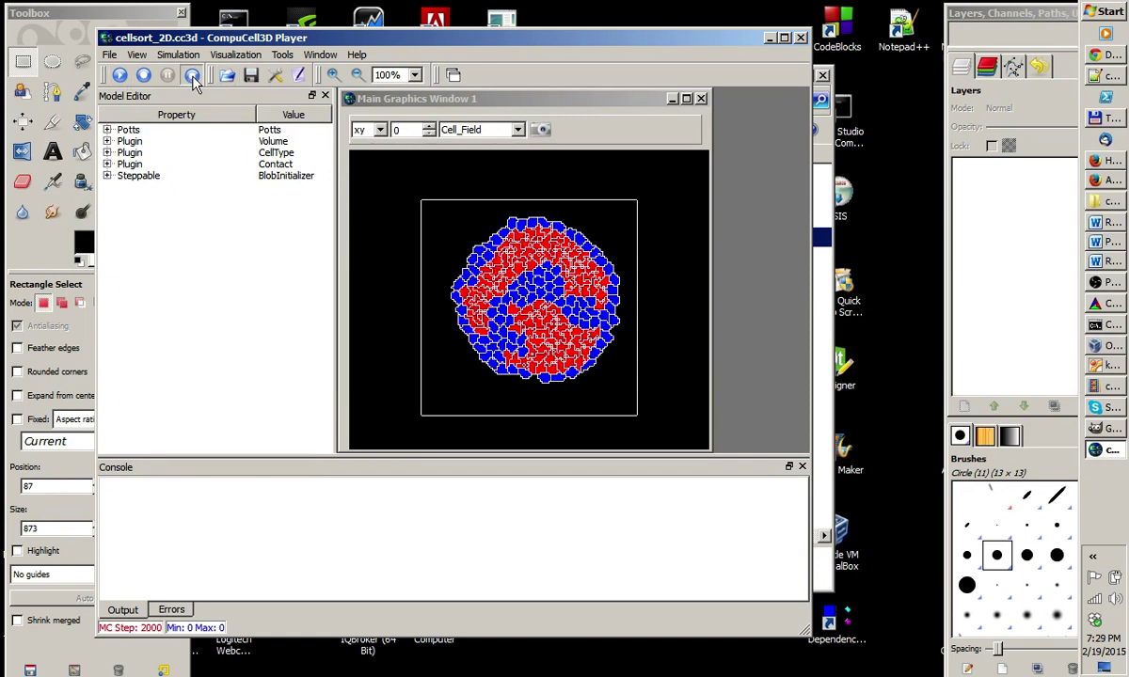
Restart the cell-sorting run and show the xz cross-section at slice 50, centred in view.
click(120, 83)
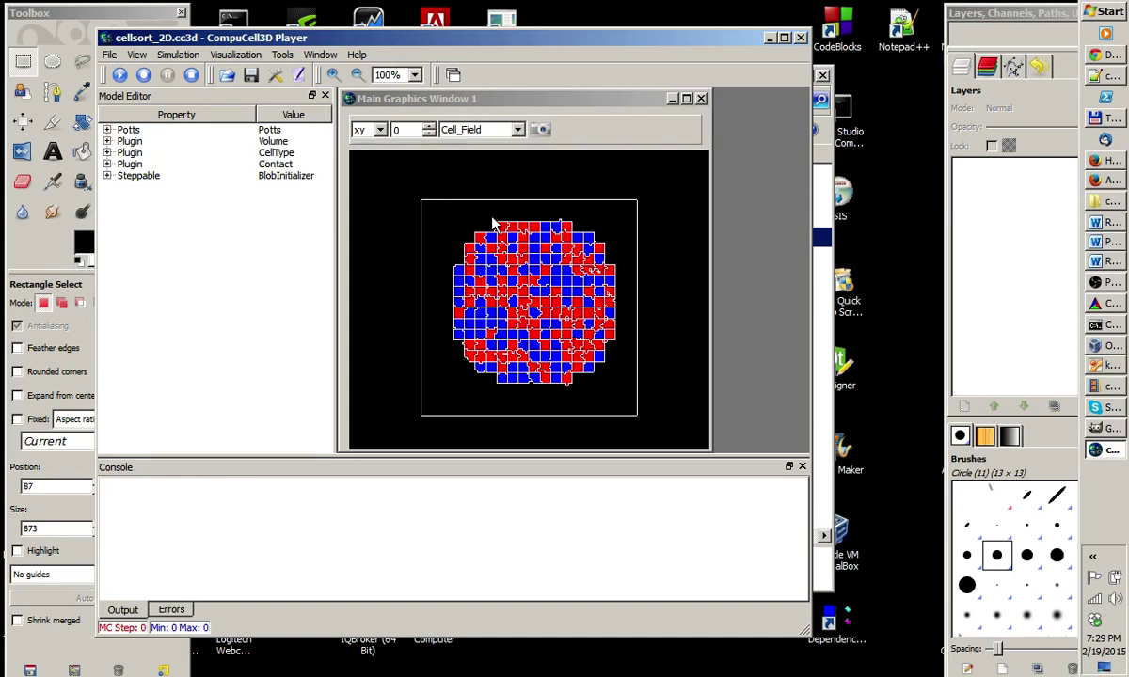
click(380, 131)
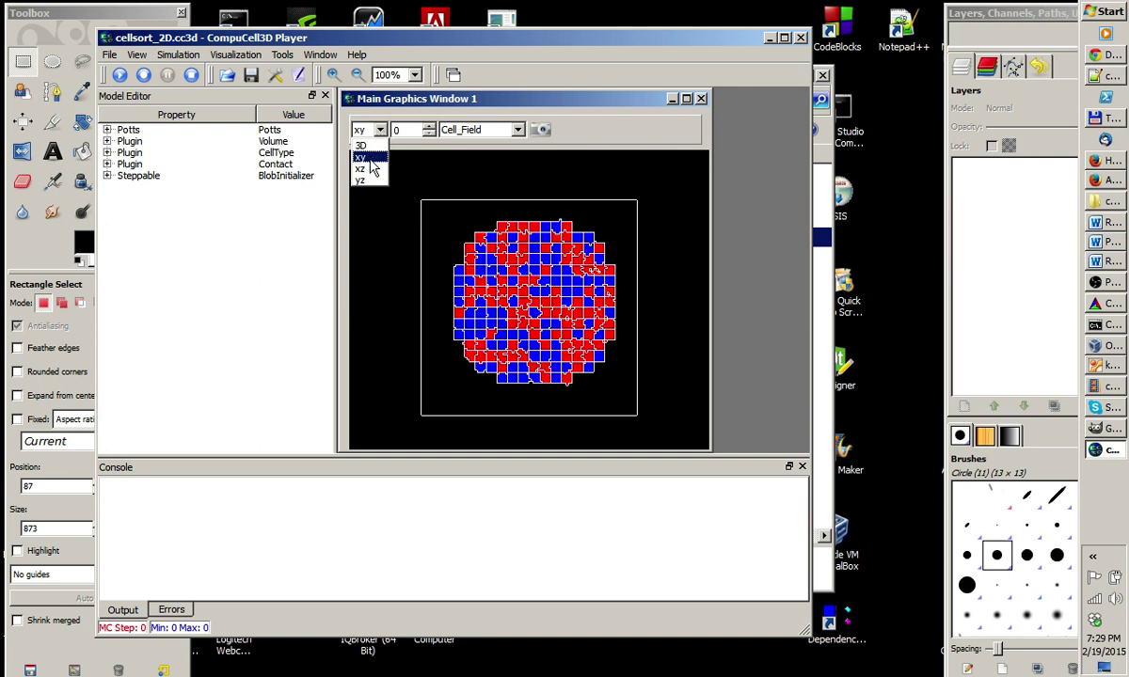
click(372, 172)
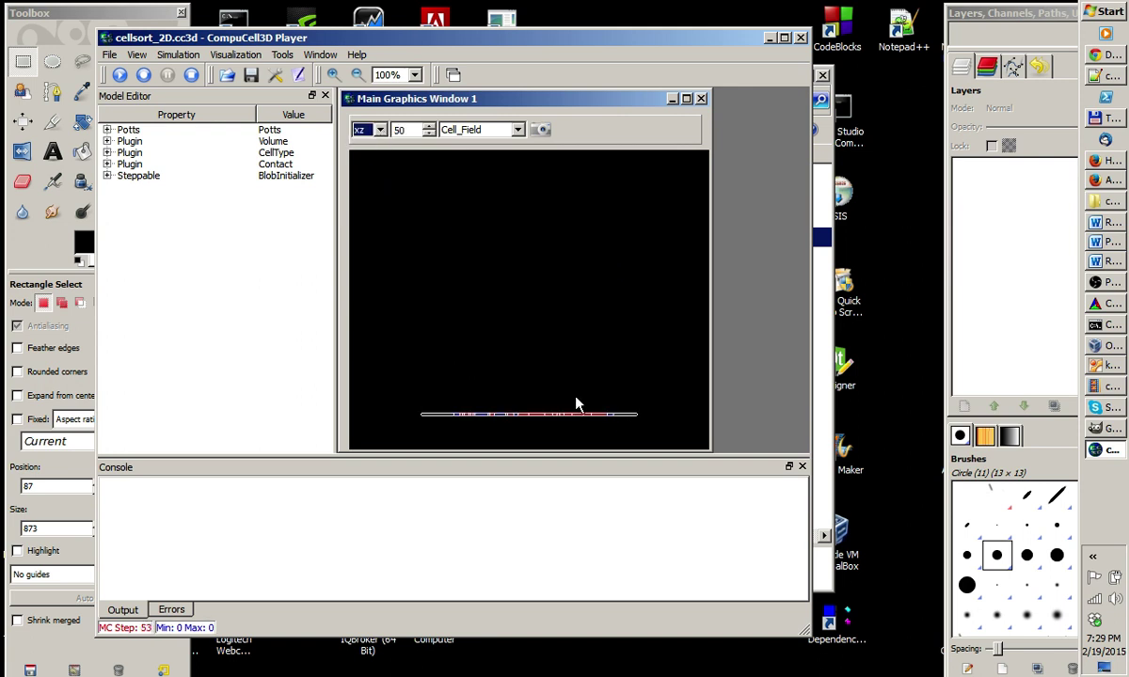
drag(556, 416, 546, 287)
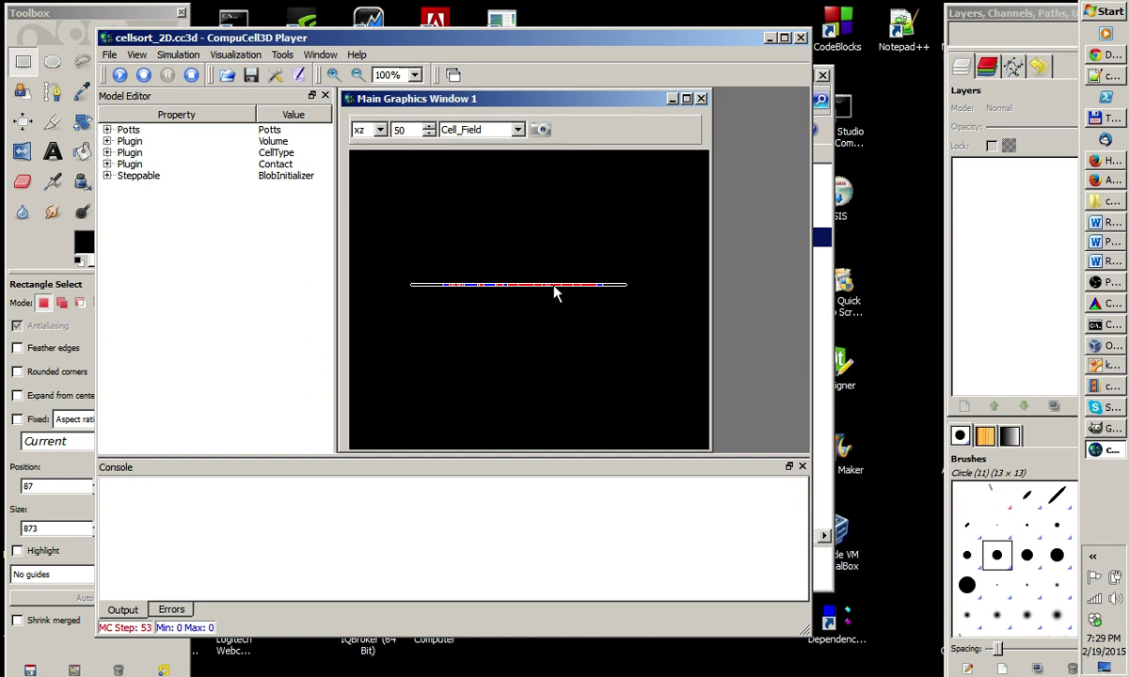
scroll(551, 301, up, 2)
scroll(542, 303, down, 1)
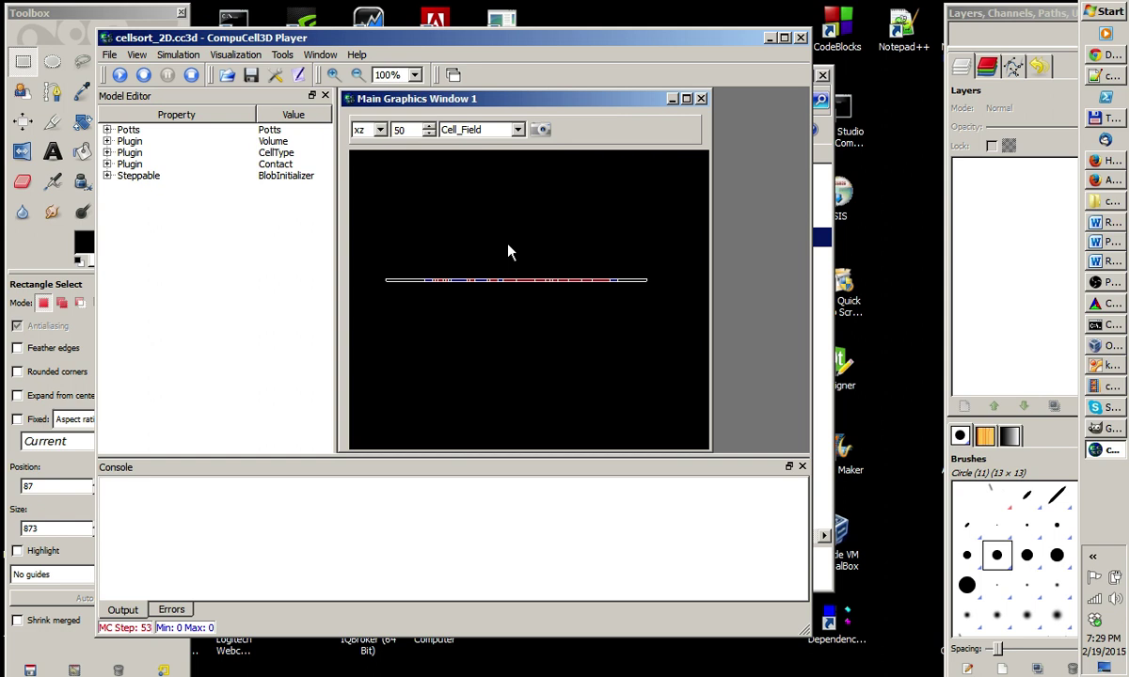
Save a snapshot of the xz slice, then switch the projection via xy to 3D.
click(543, 133)
click(360, 132)
click(360, 144)
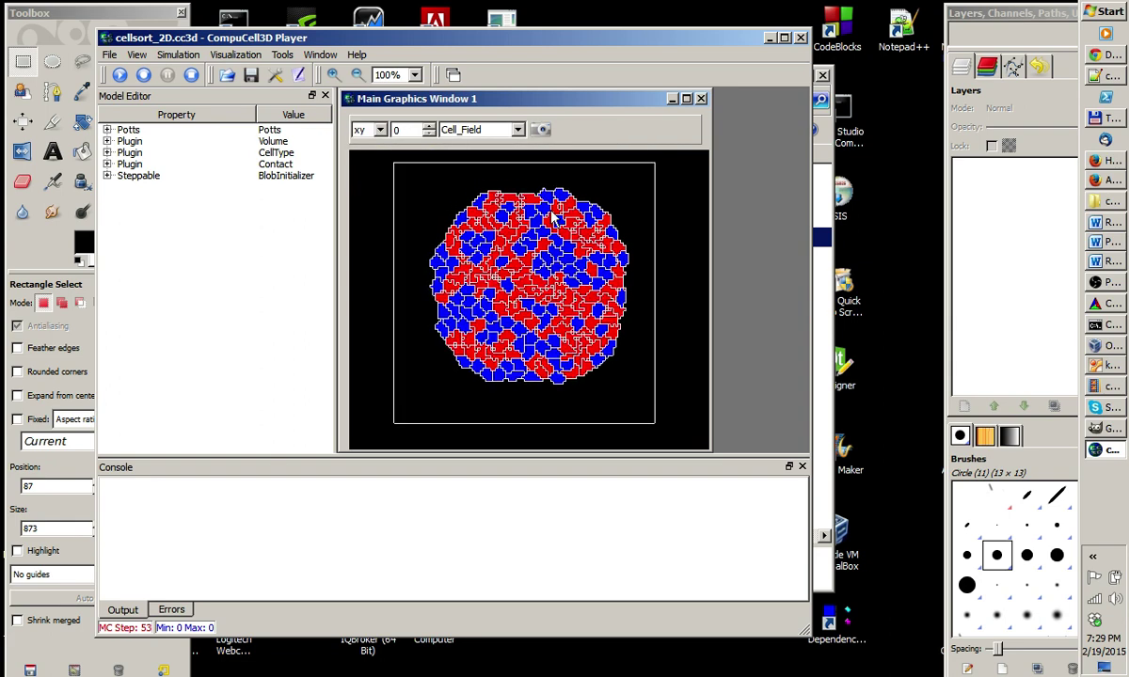
click(379, 130)
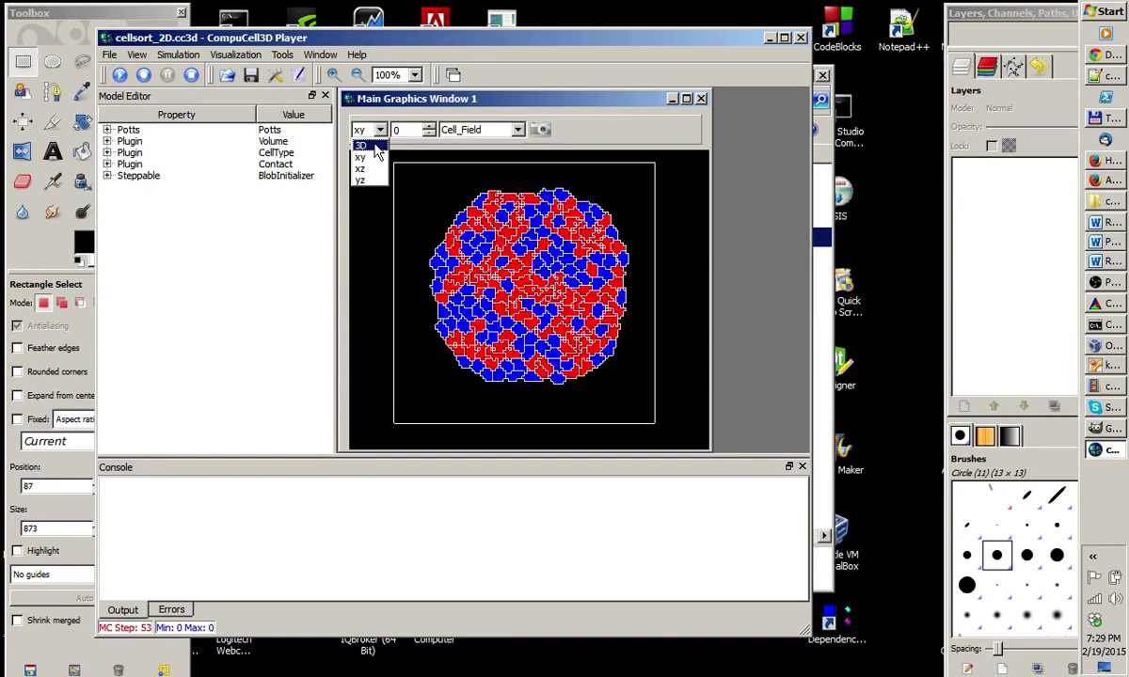
click(362, 145)
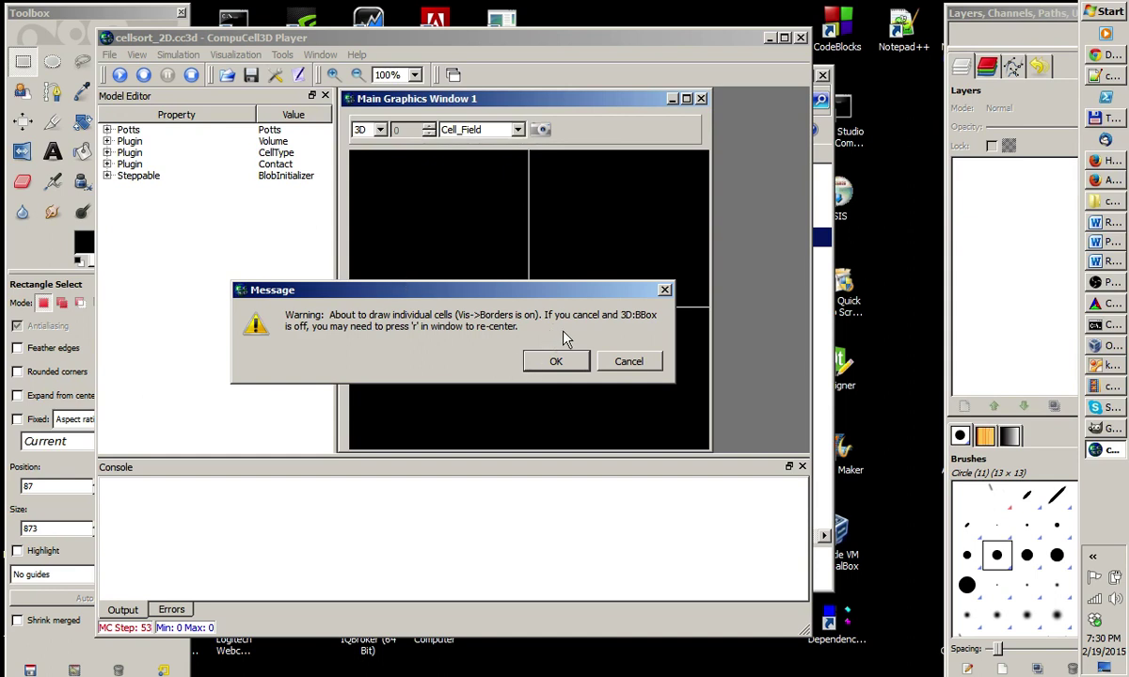
Accept the cell-drawing warning, tilt the 3D red-and-blue field, and run on to step 1000.
click(546, 364)
drag(562, 306, 524, 258)
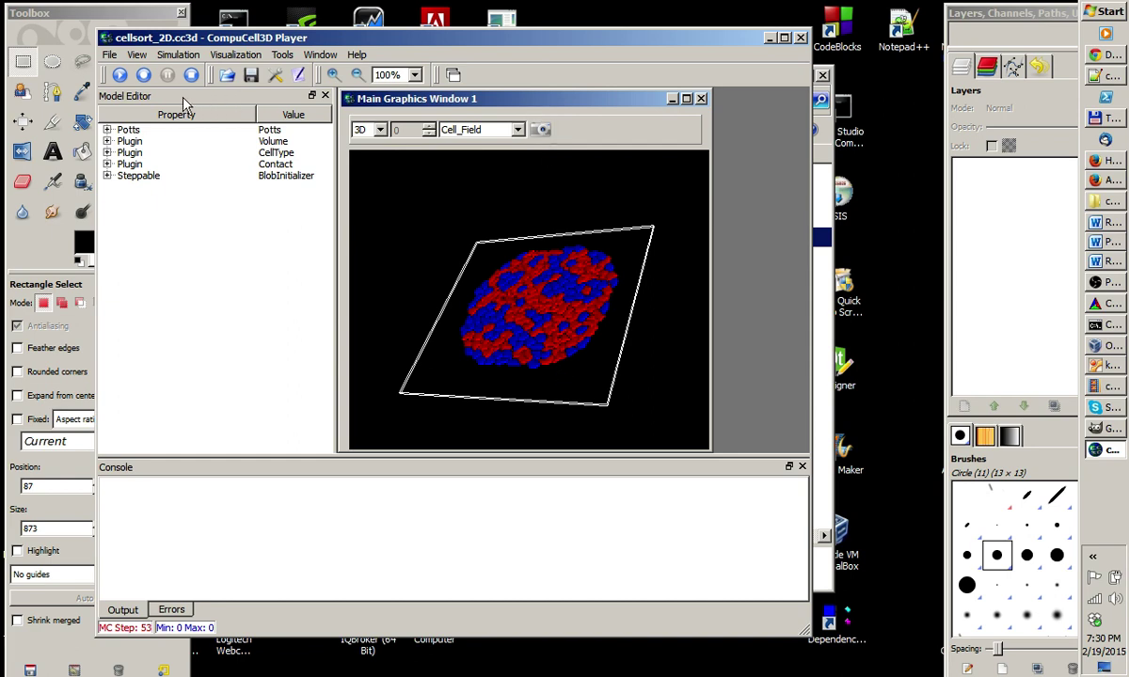
click(119, 76)
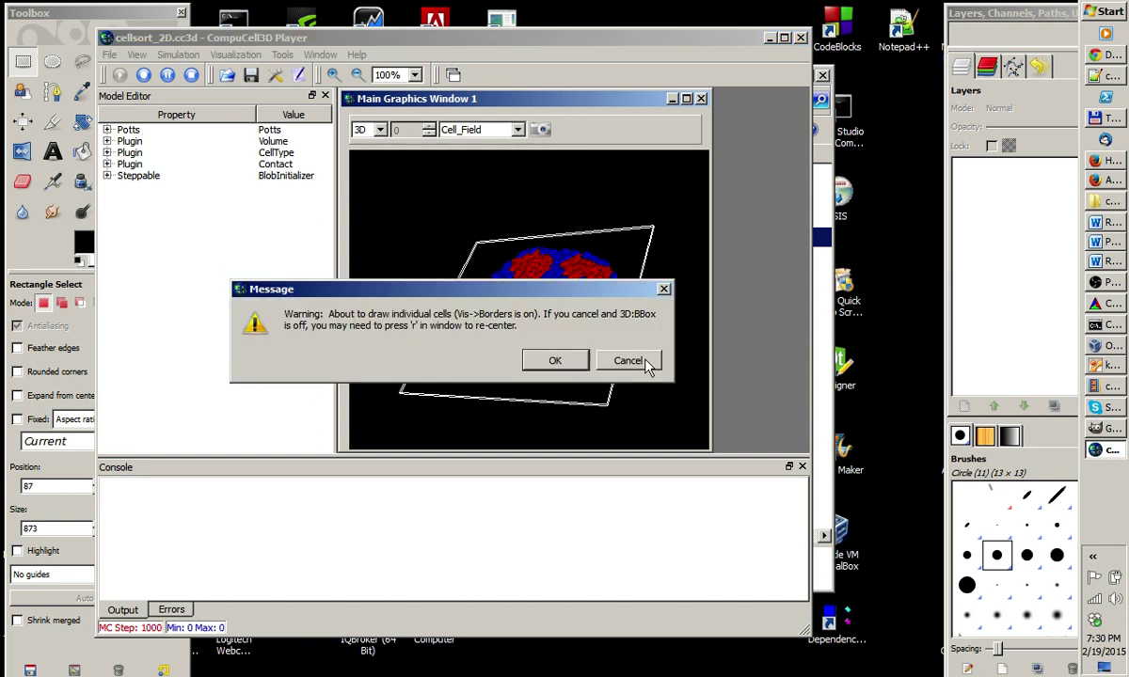
Dismiss the warning, return to the xy projection, and run until pausing at MC Step 3000.
click(555, 360)
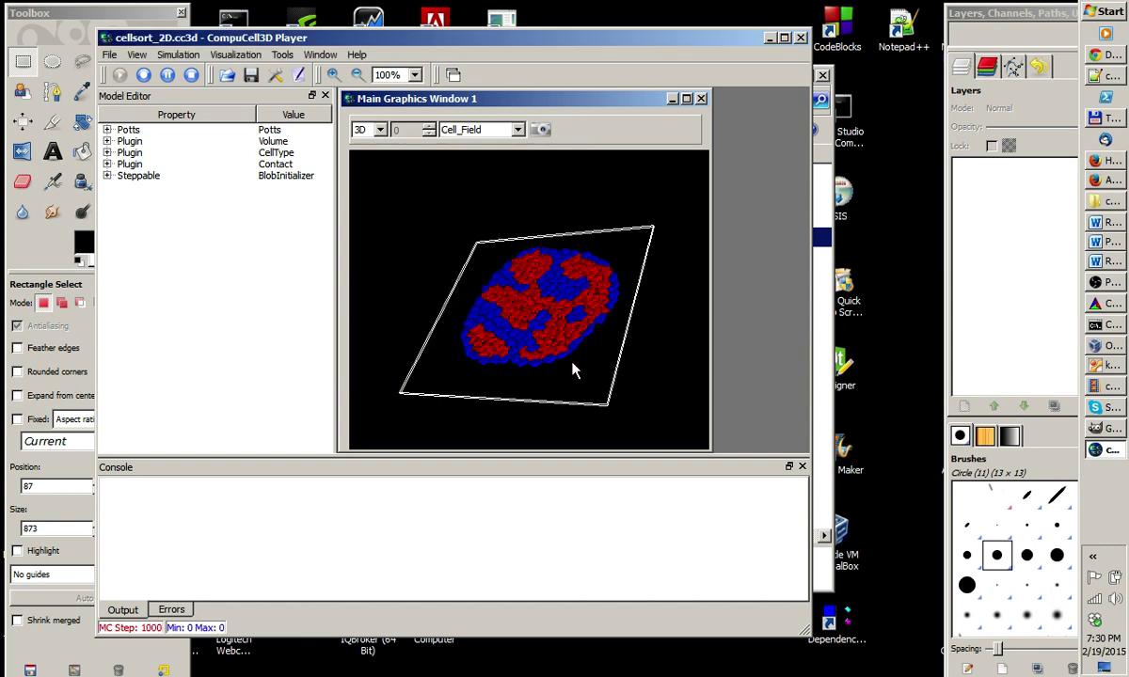
click(366, 130)
click(362, 151)
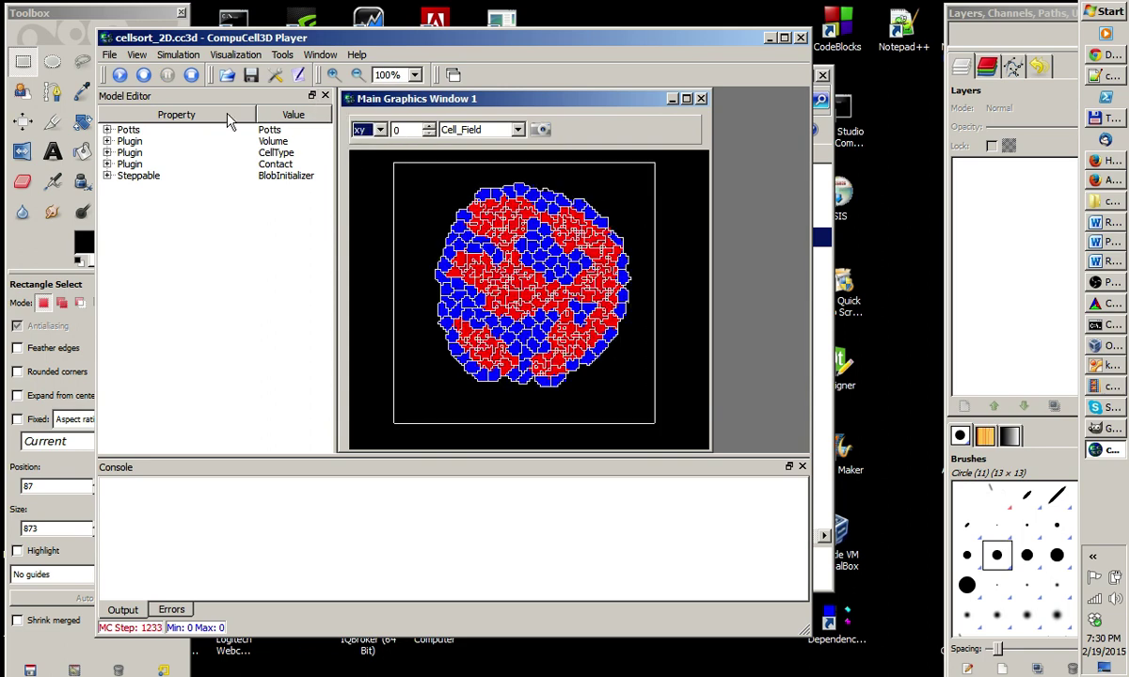
click(120, 75)
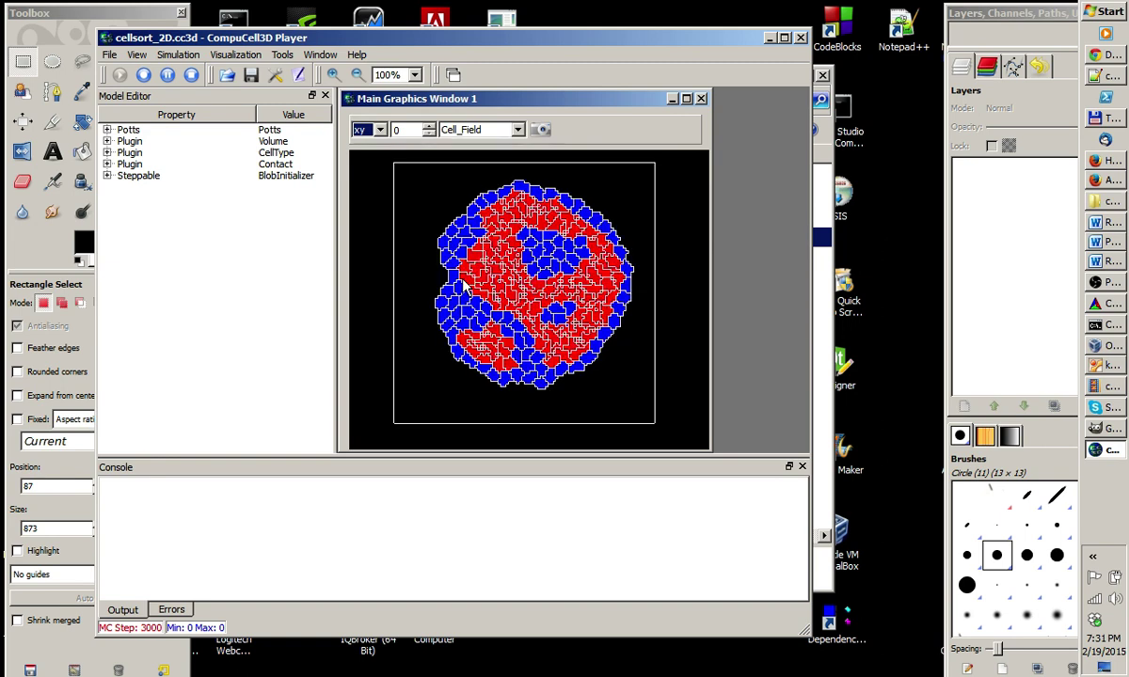
click(167, 75)
Open the 19_29_06 run folder in Explorer and view its cellsort_2D_cc3d_01000 snapshot.
click(1099, 202)
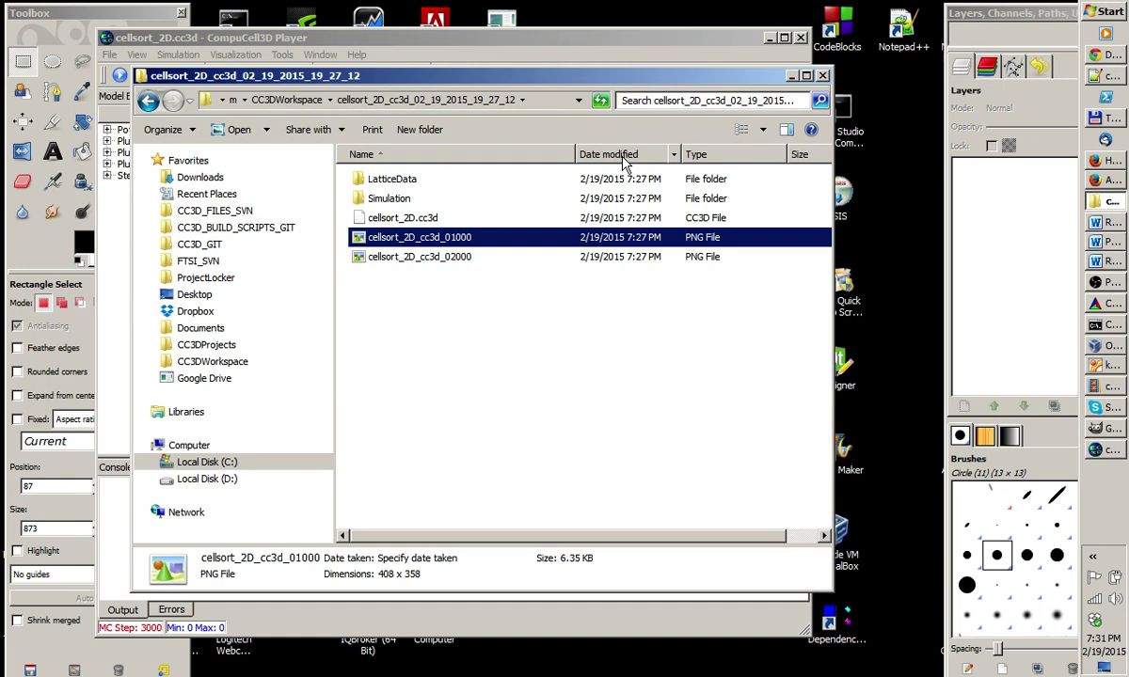
click(286, 100)
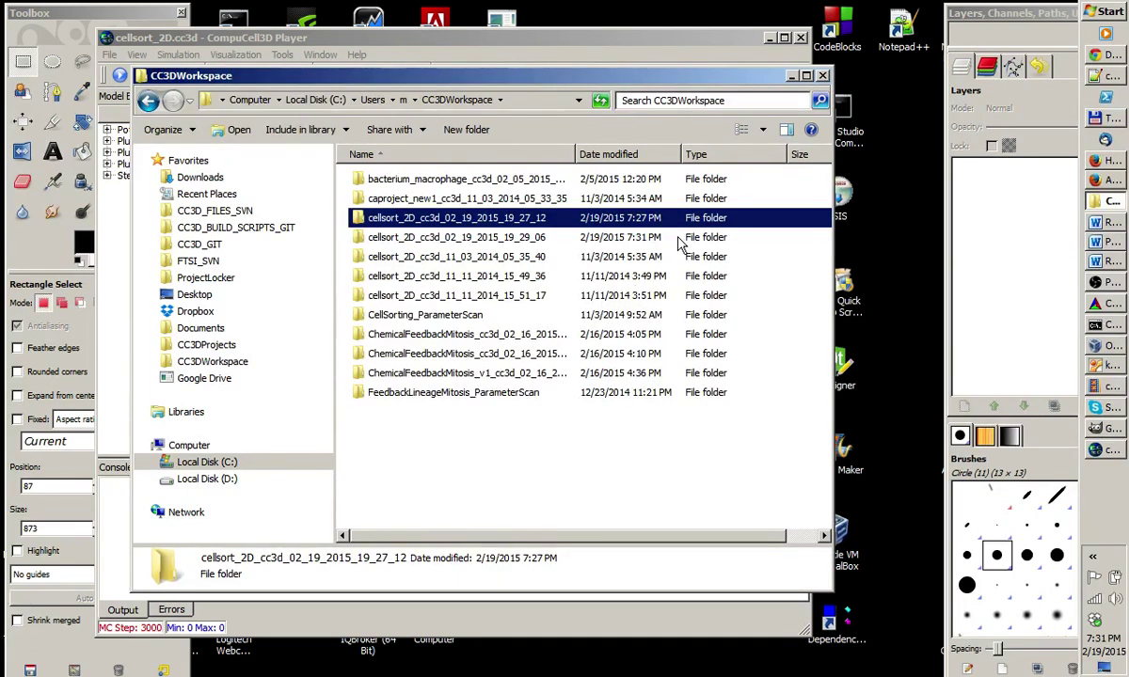
double_click(405, 239)
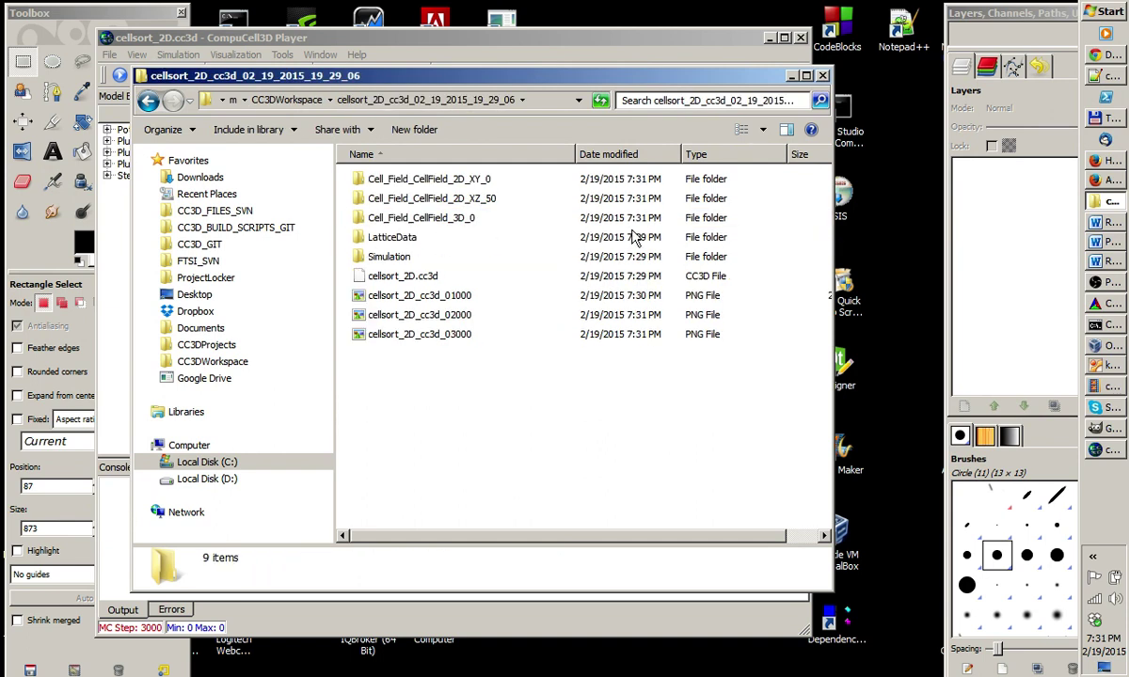
click(425, 297)
double_click(428, 297)
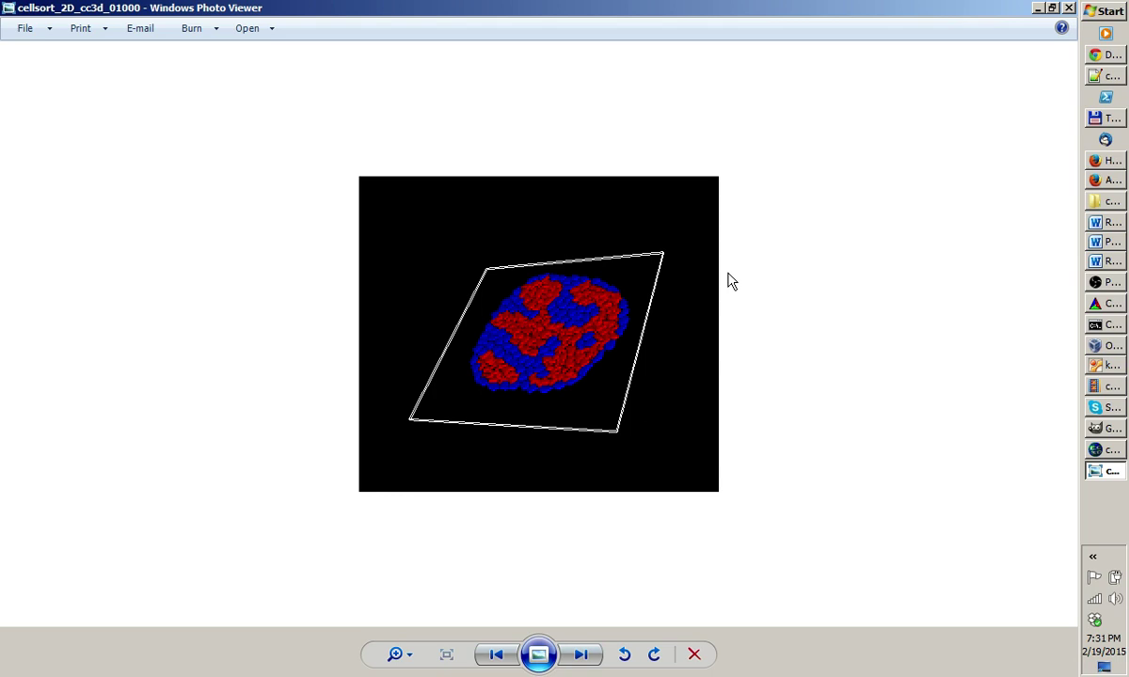
Page through the cellsort_2D_cc3d snapshots from 01000 to 03000 in Photo Viewer.
key(alt+Tab)
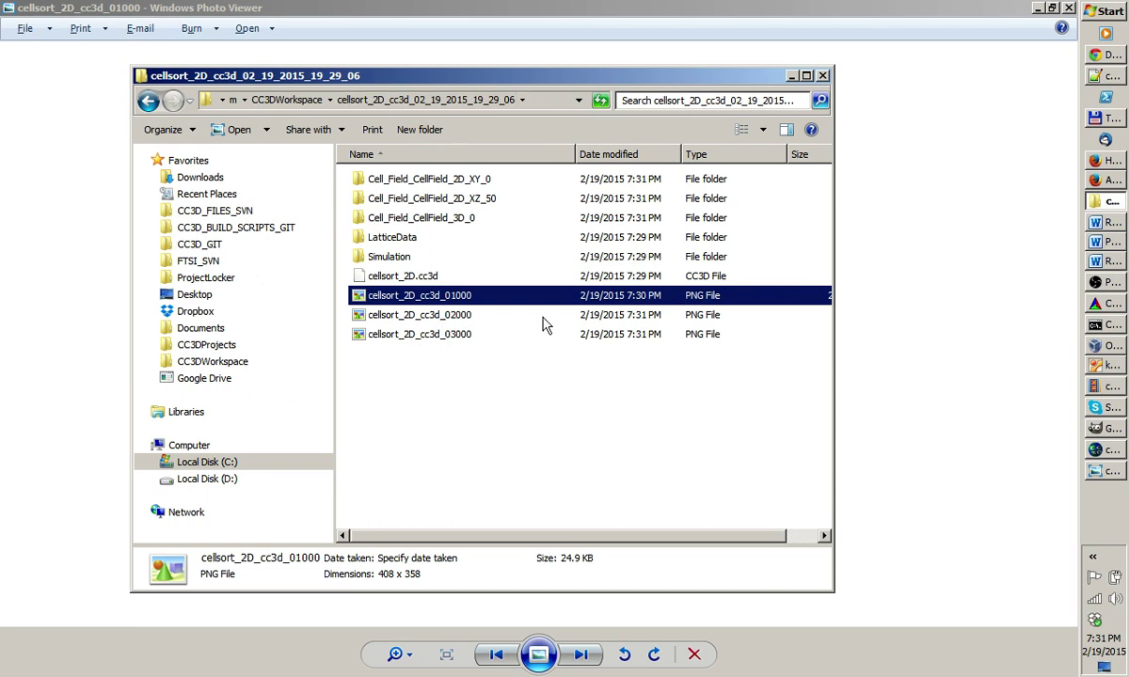
key(alt+Tab)
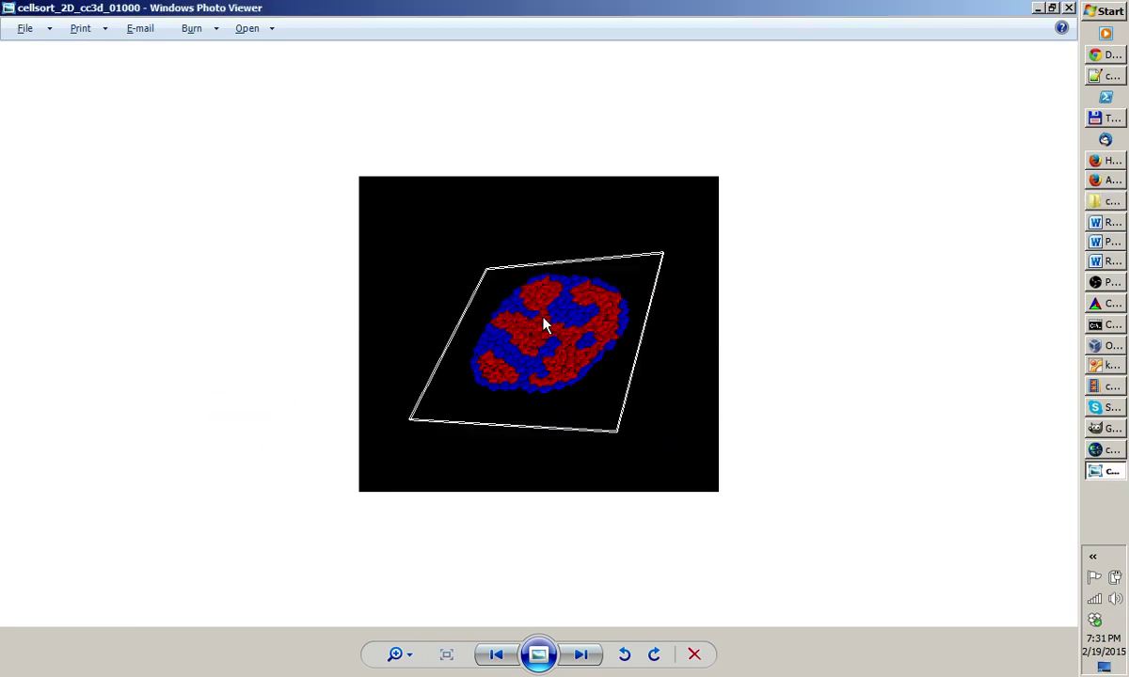
click(591, 659)
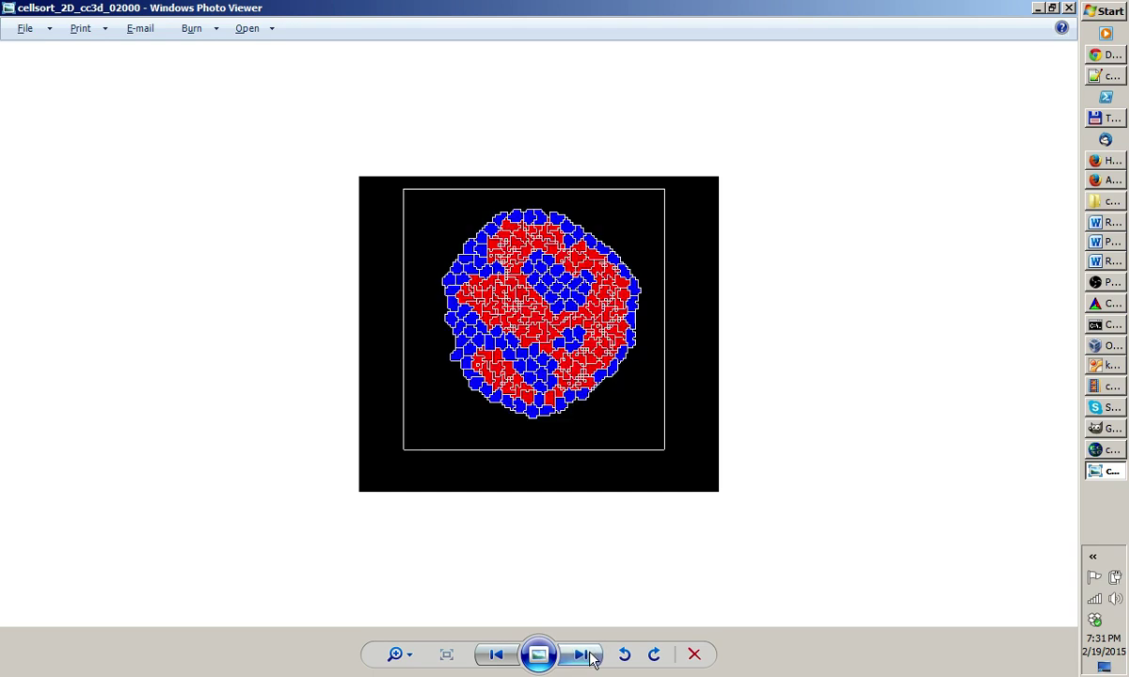
click(497, 657)
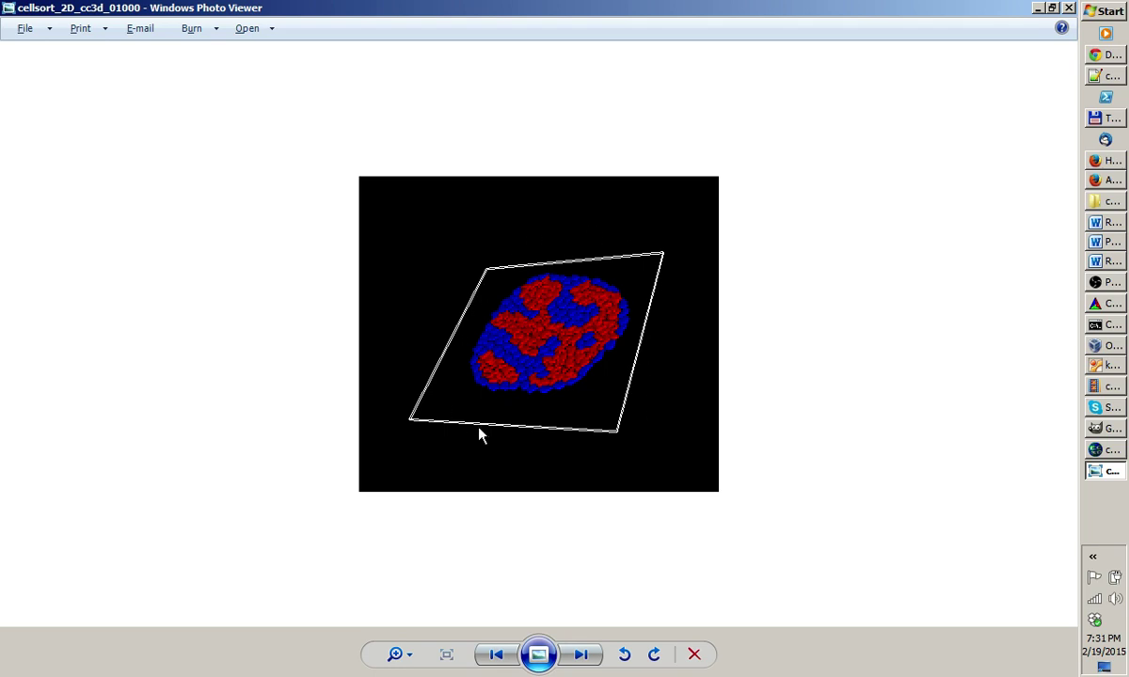
click(583, 659)
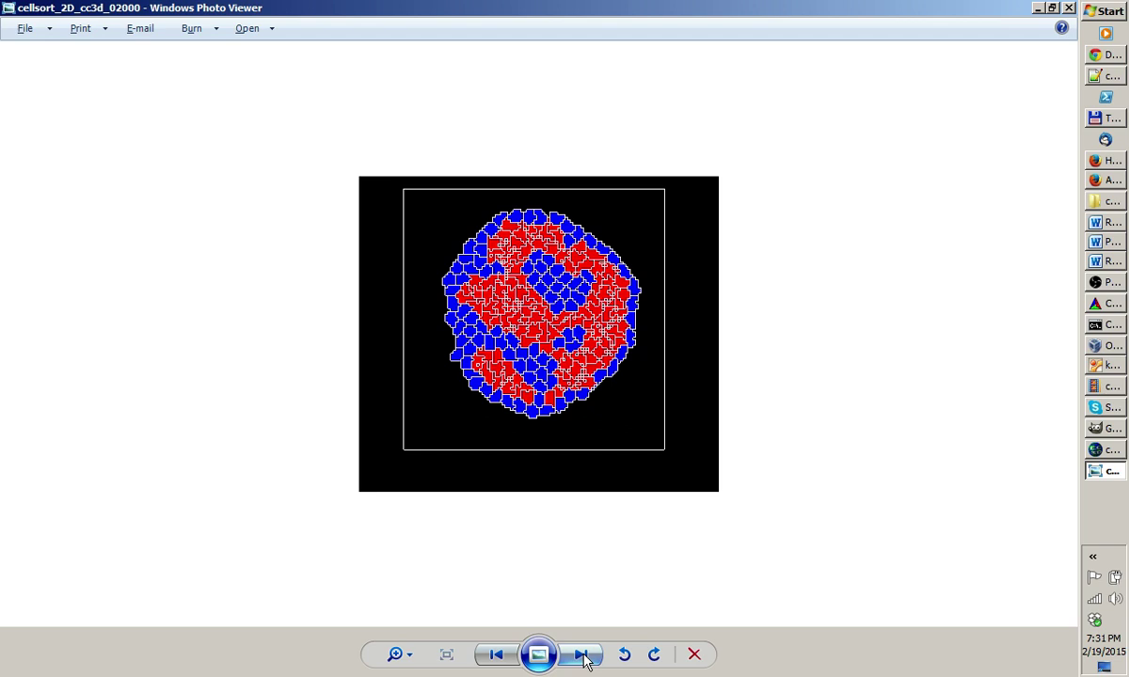
click(496, 655)
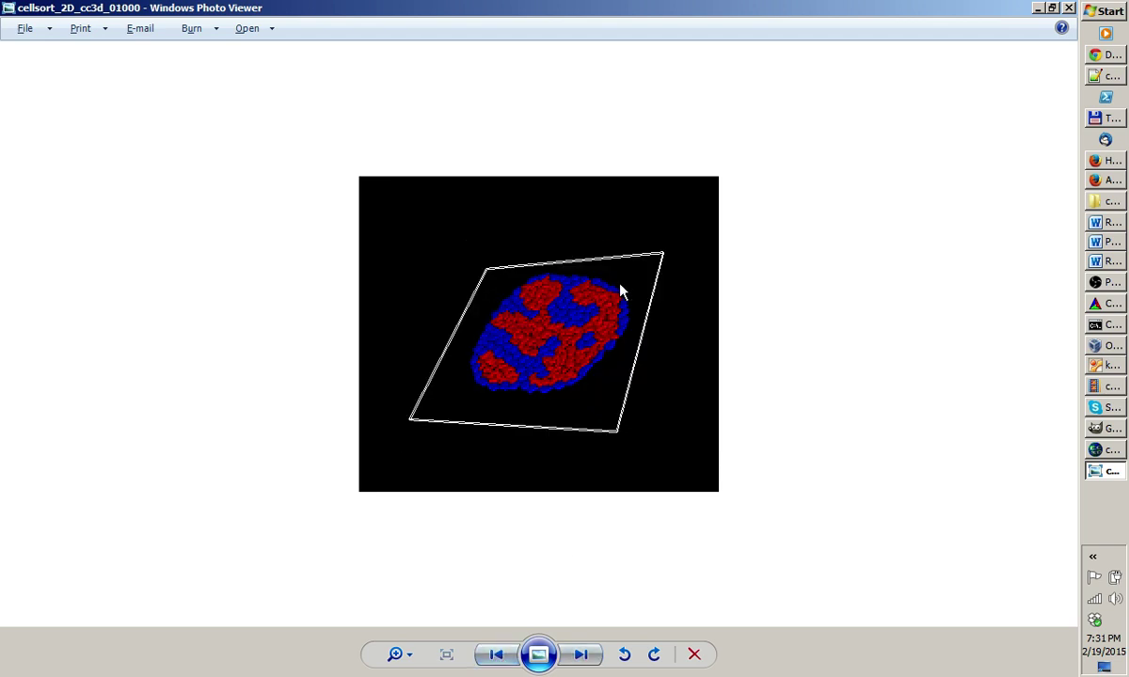
click(583, 659)
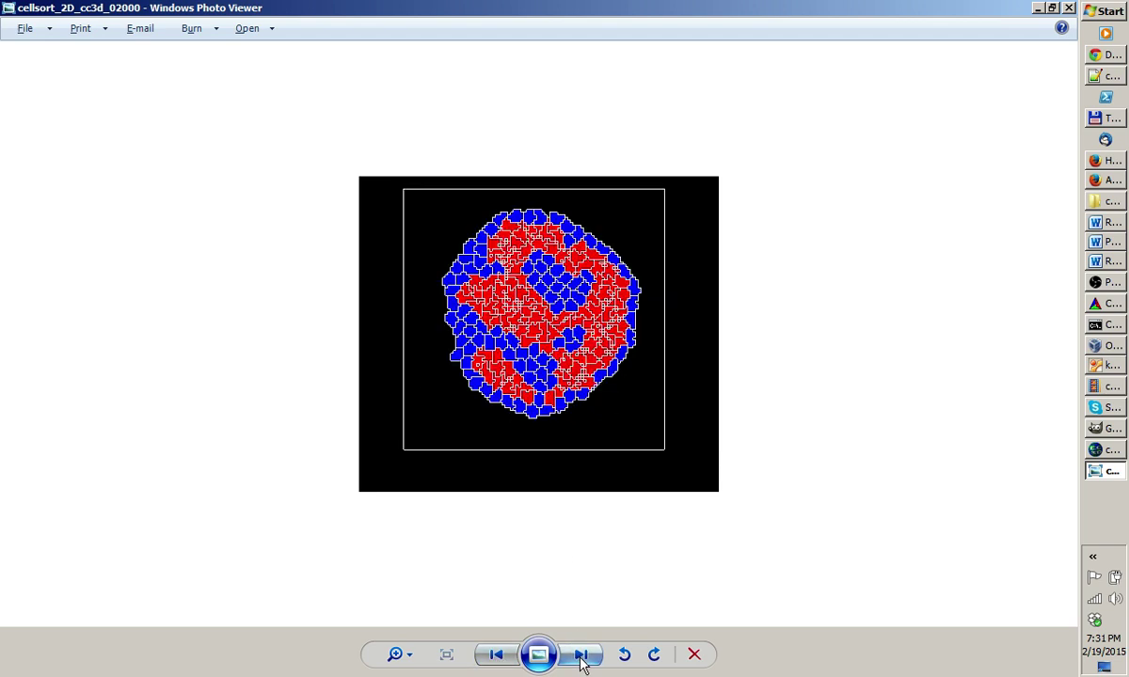
click(584, 658)
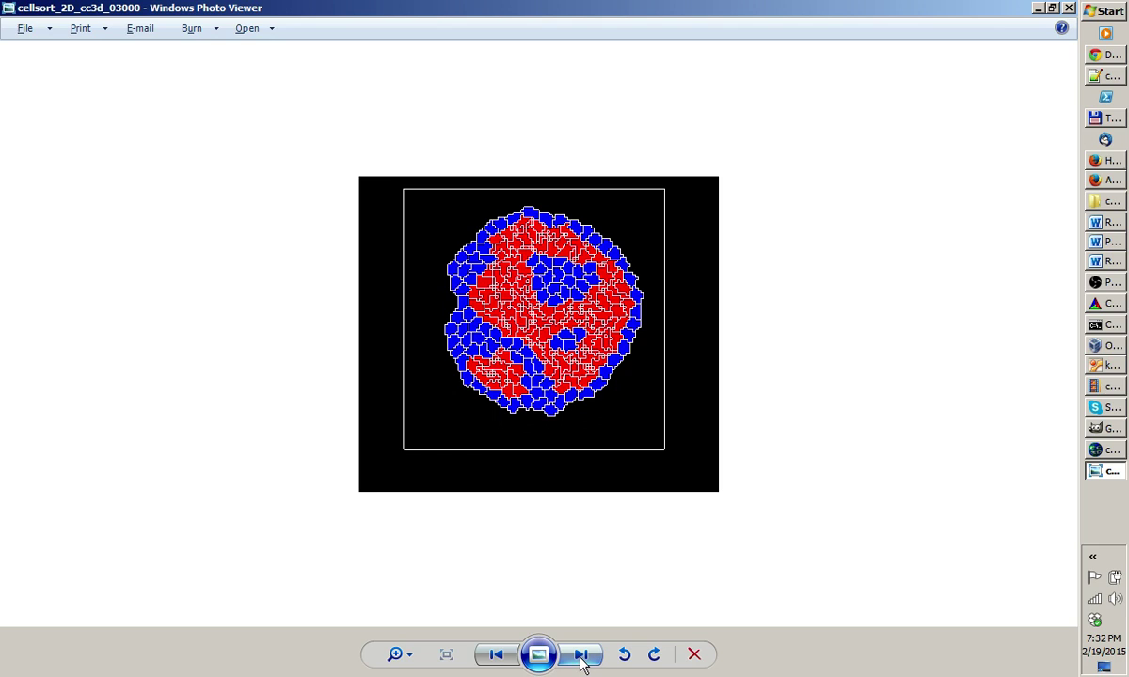
View the Cell_Field_CellField_3D_0 snapshots, then open the Cell_Field_CellField_2D_XZ_50 folder.
key(alt+Tab)
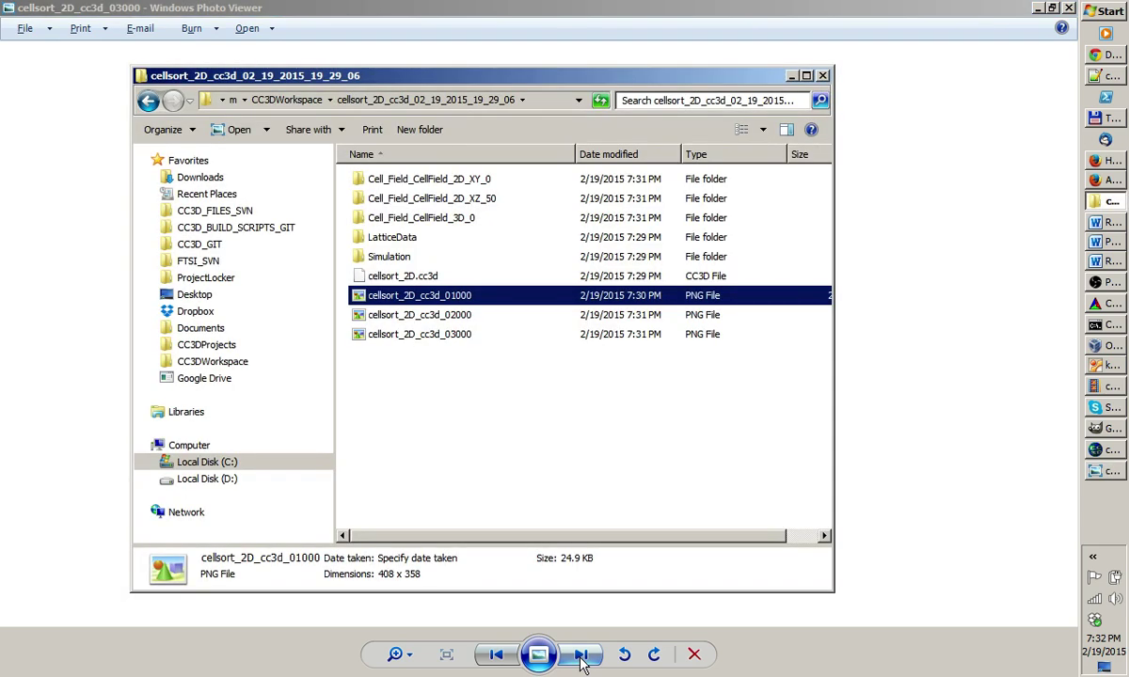
key(Up)
key(Up)
key(Up)
key(Up)
key(Return)
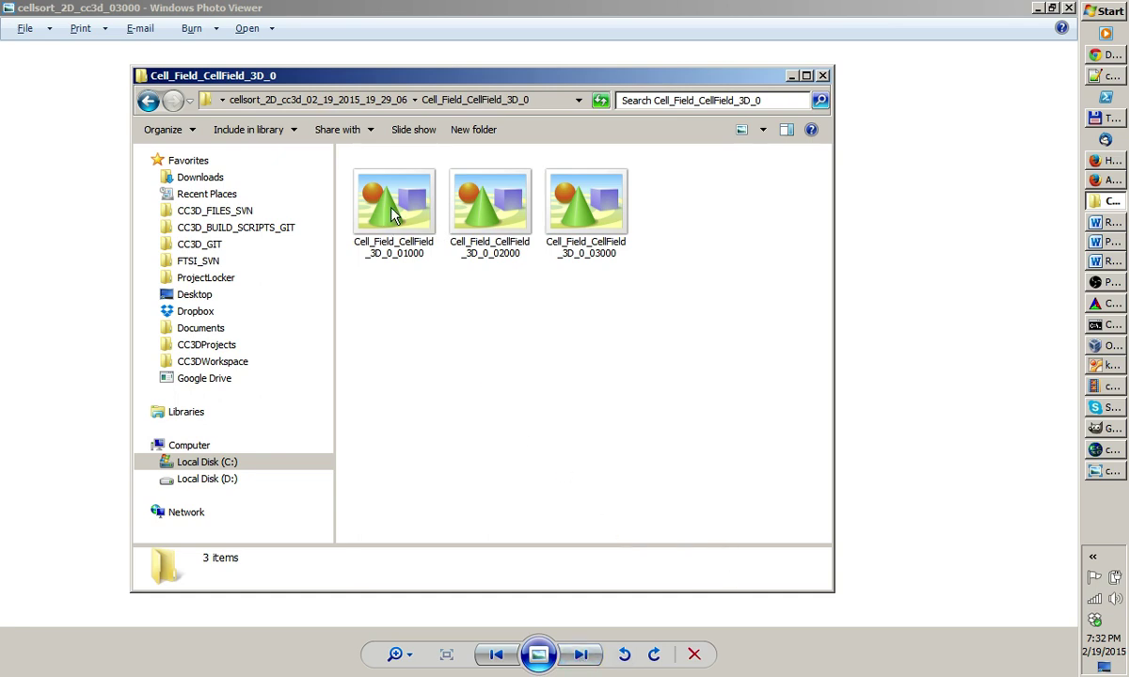
double_click(393, 212)
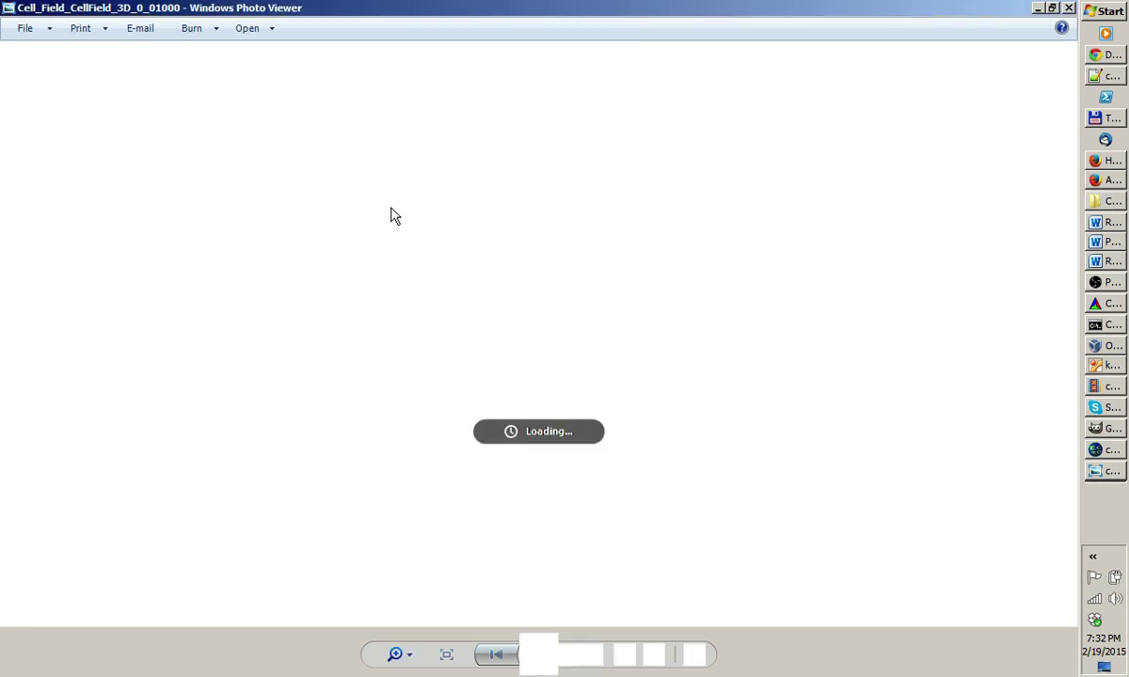
key(Right)
key(Right)
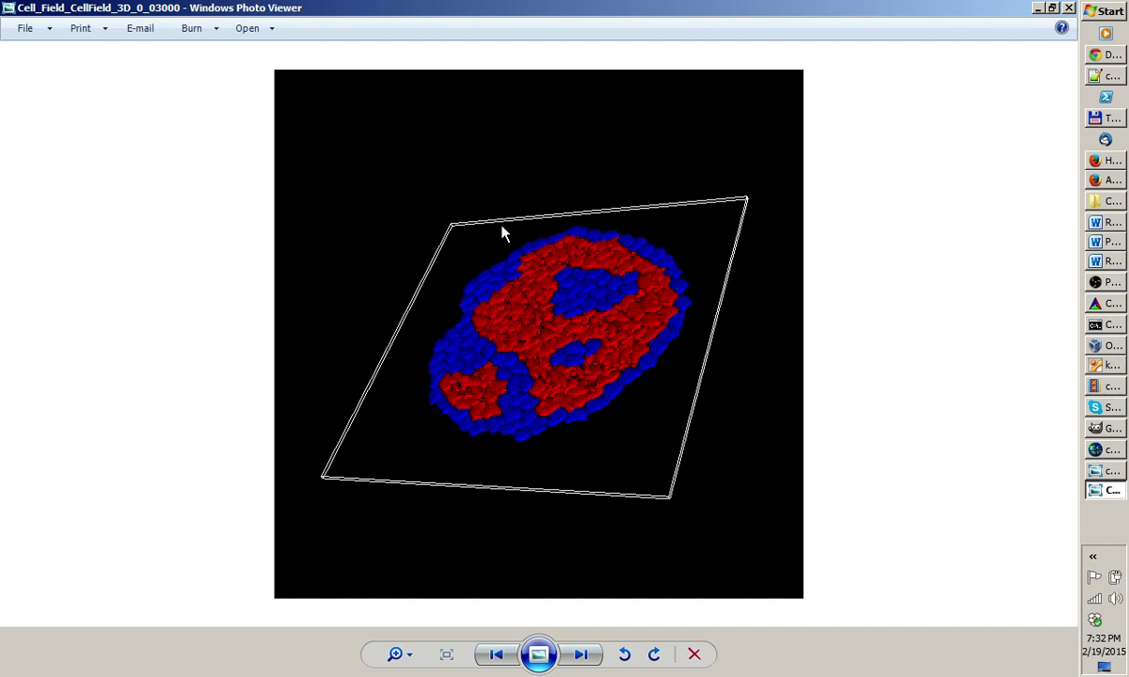
click(1069, 9)
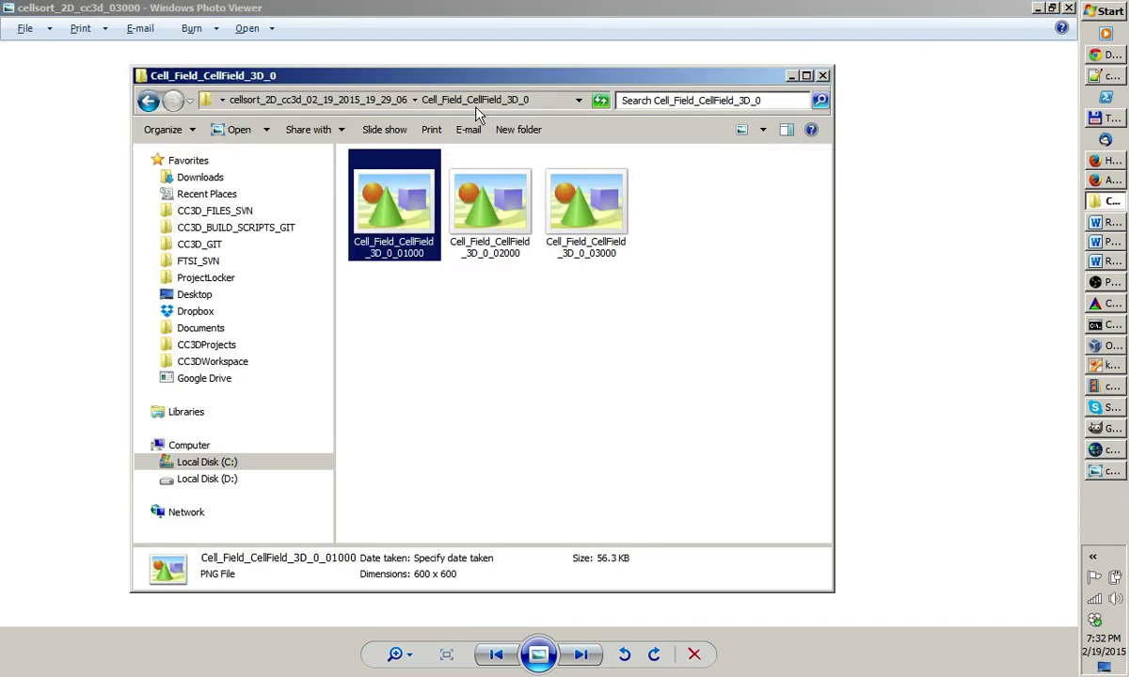
click(358, 99)
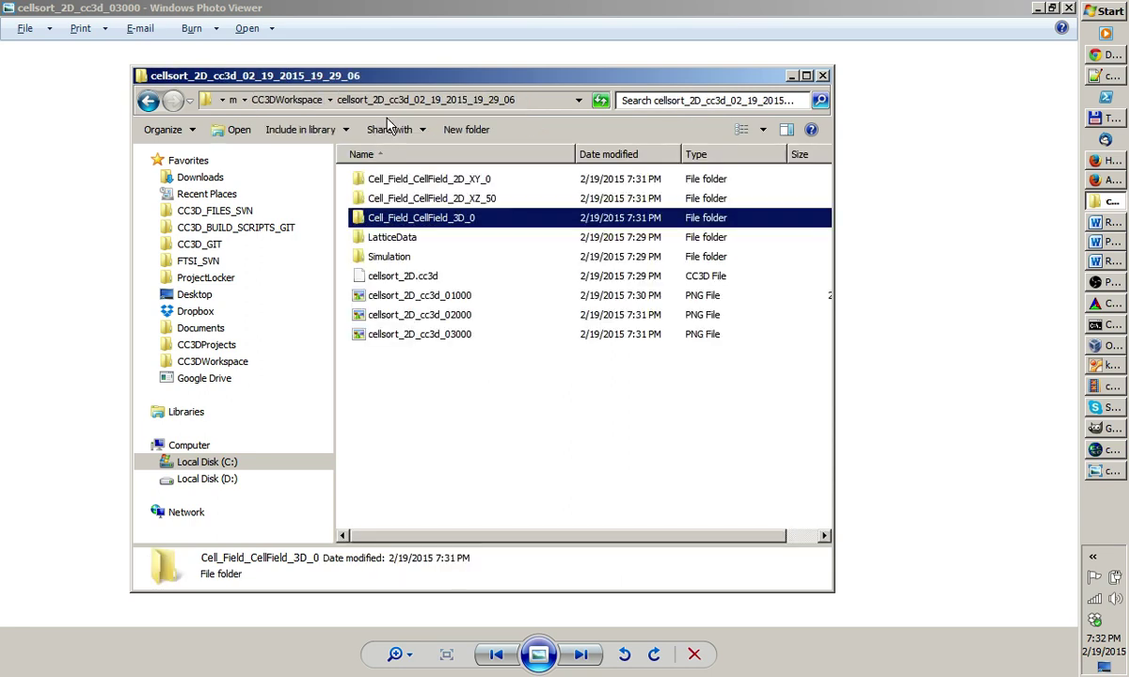
double_click(456, 198)
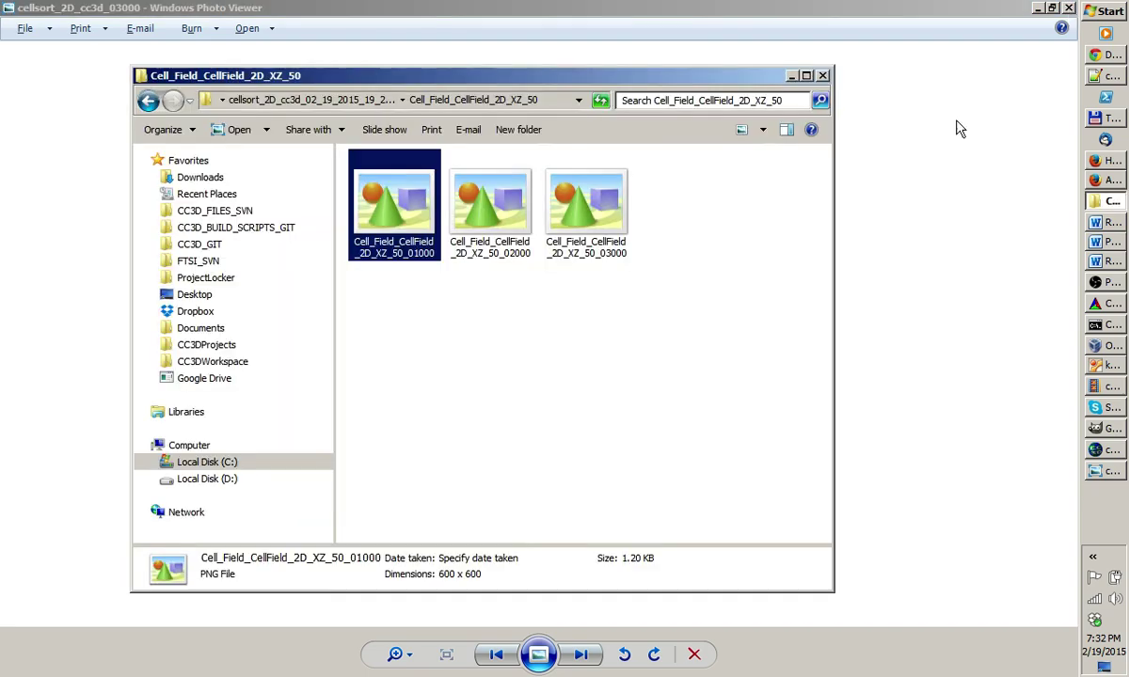
Recolour NonCondensing cells bright green on the Cells/Colors preferences and save.
click(1109, 449)
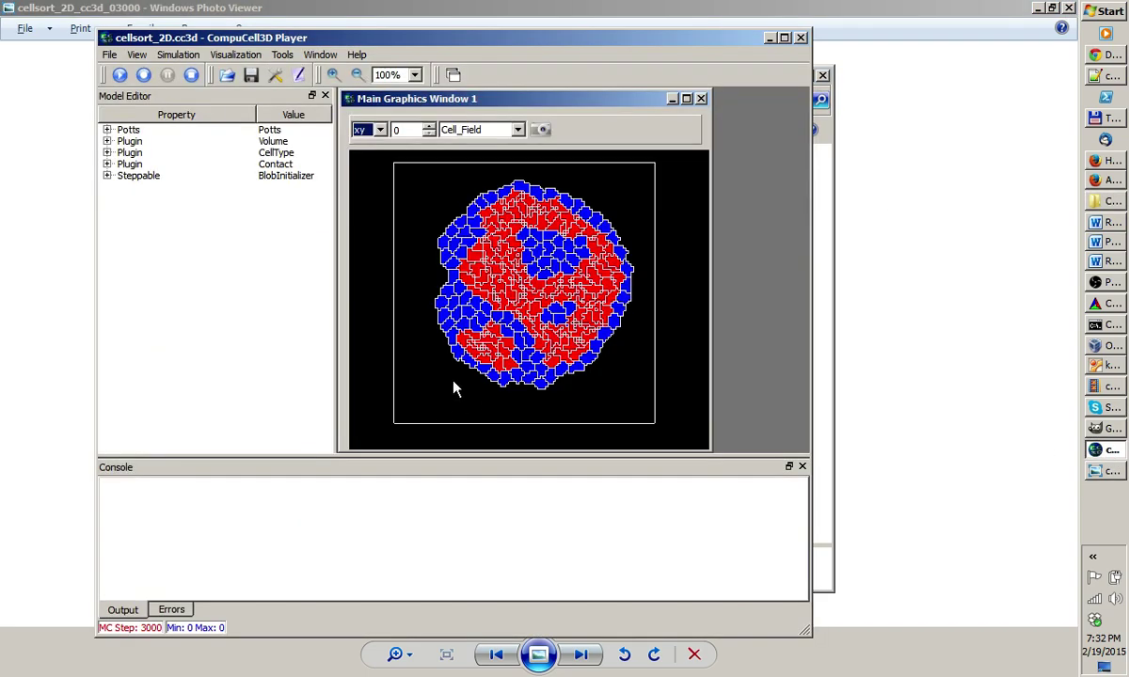
click(274, 74)
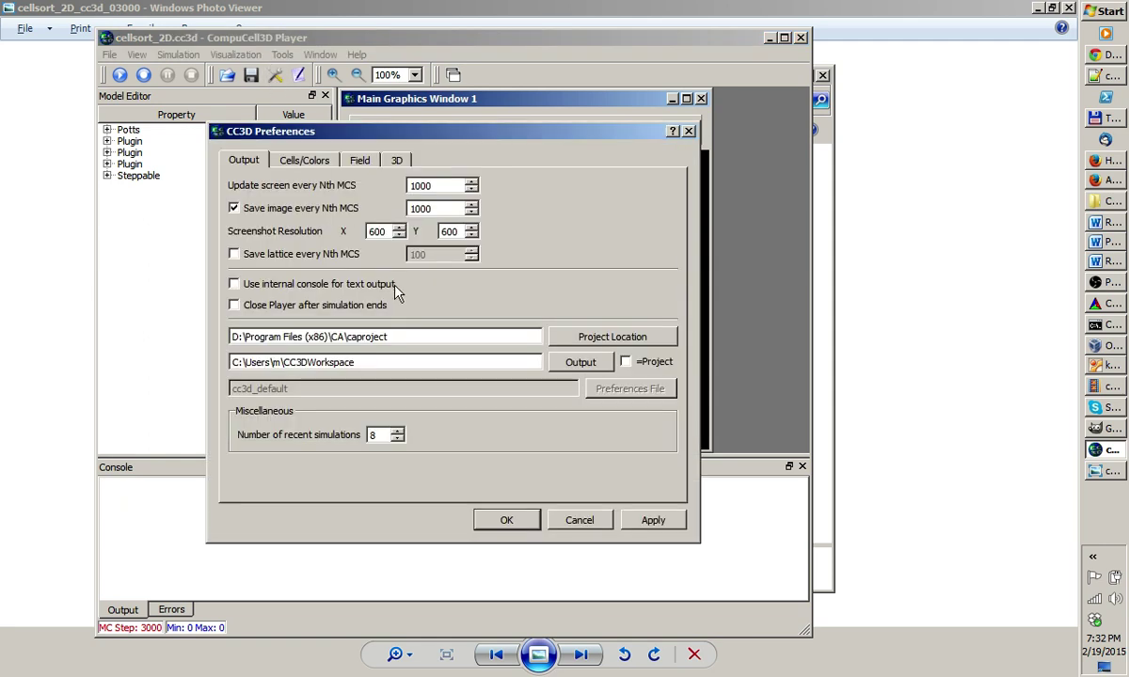
click(303, 162)
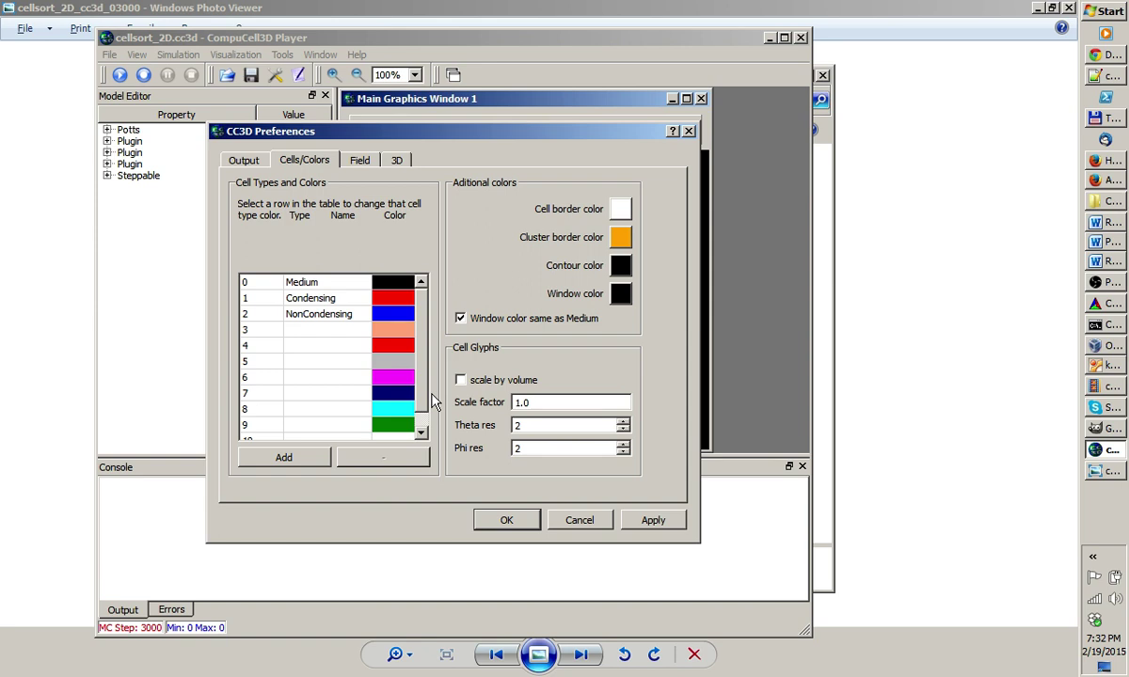
click(395, 321)
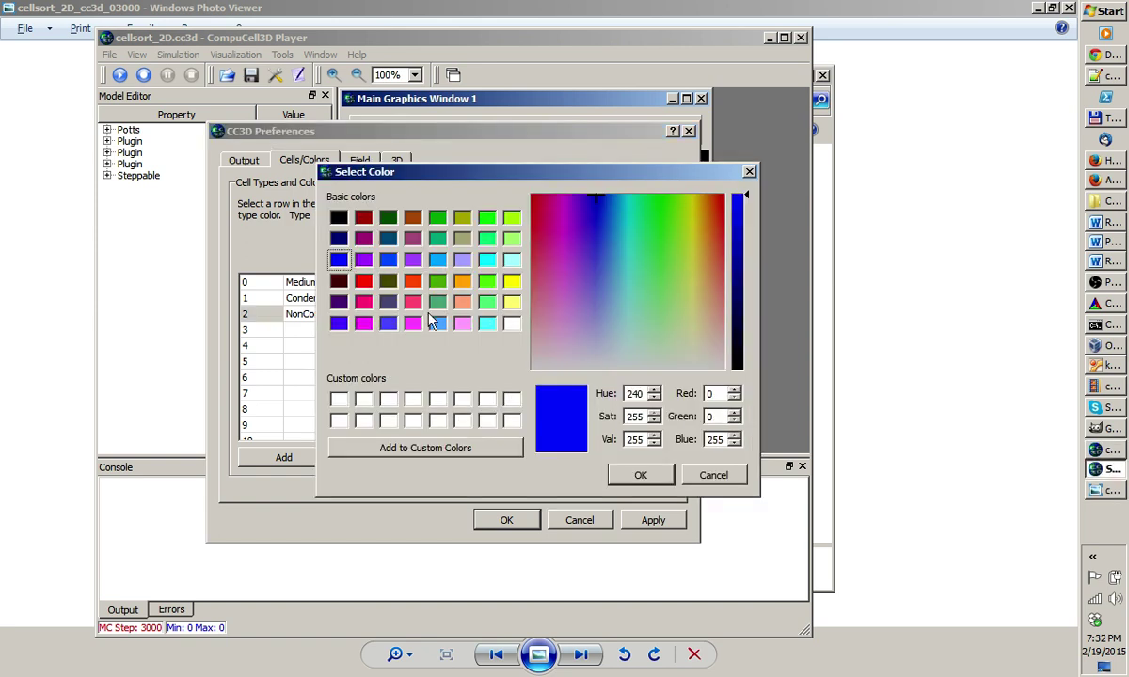
click(749, 171)
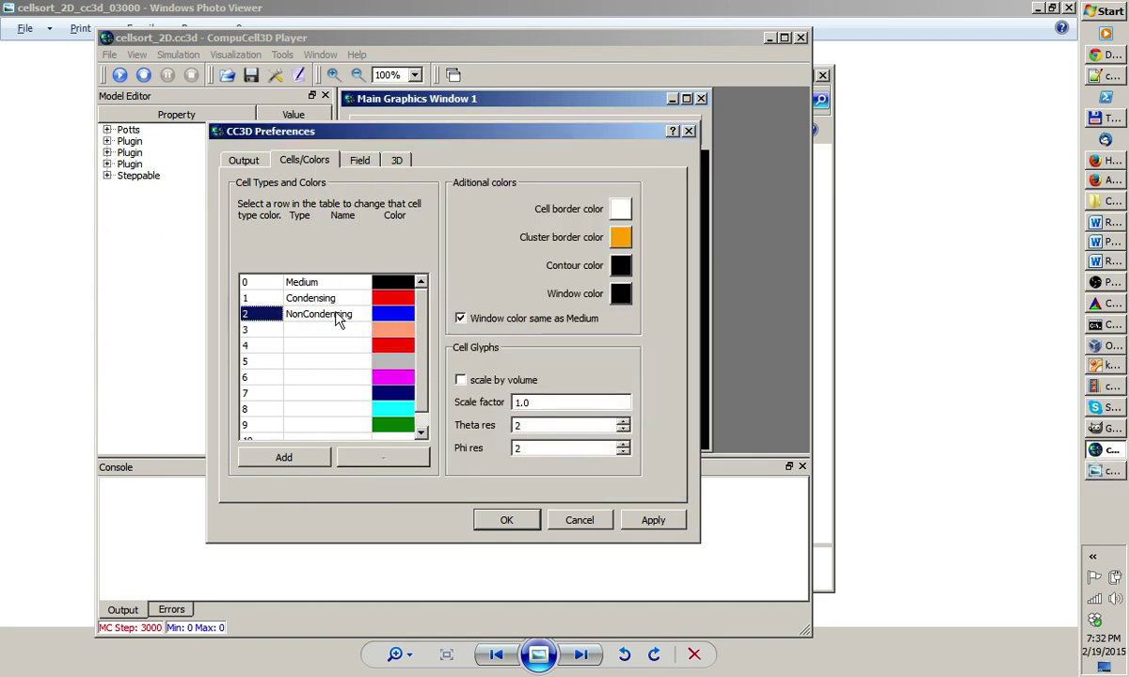
click(262, 164)
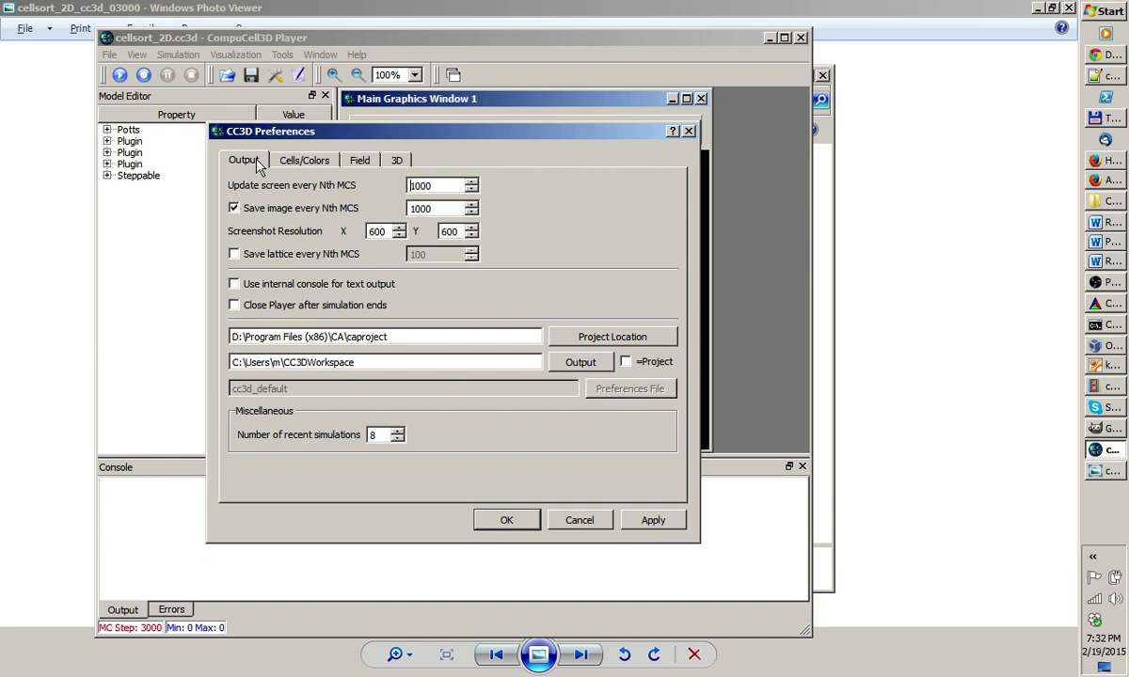
click(314, 166)
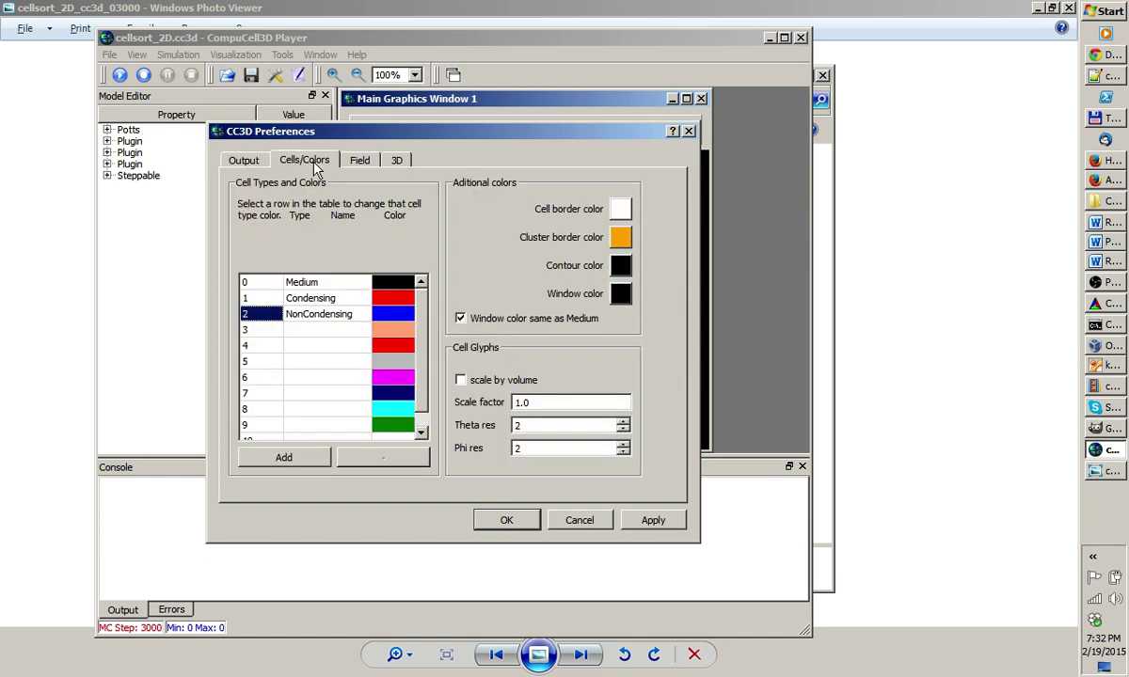
click(396, 319)
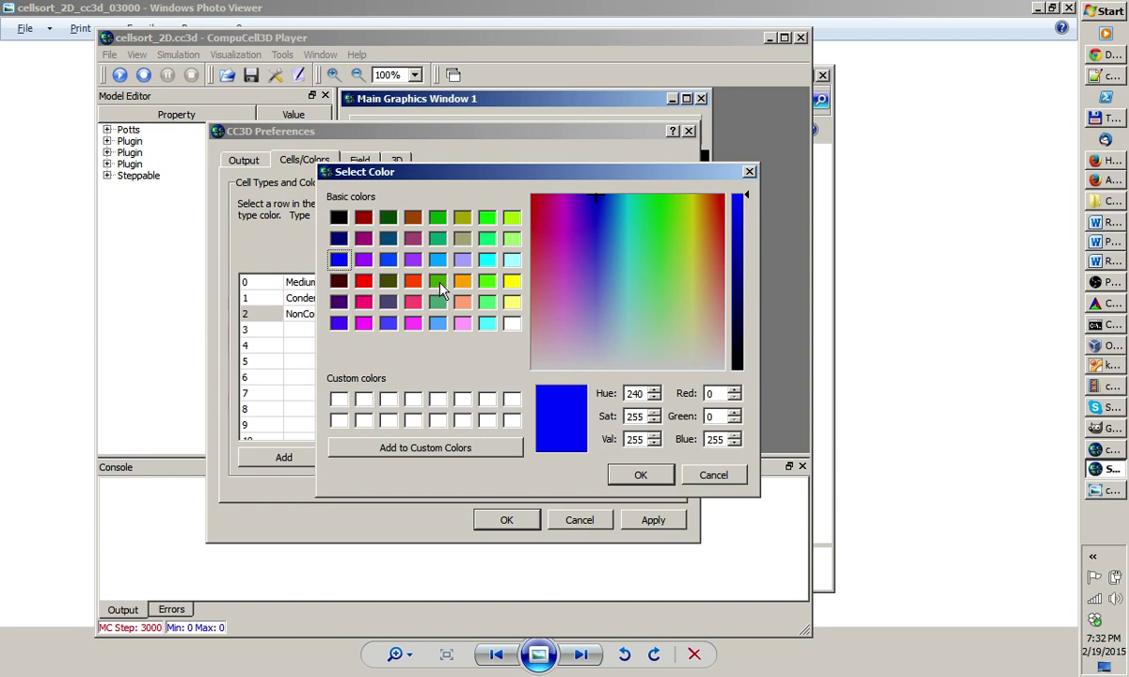
click(437, 218)
click(640, 475)
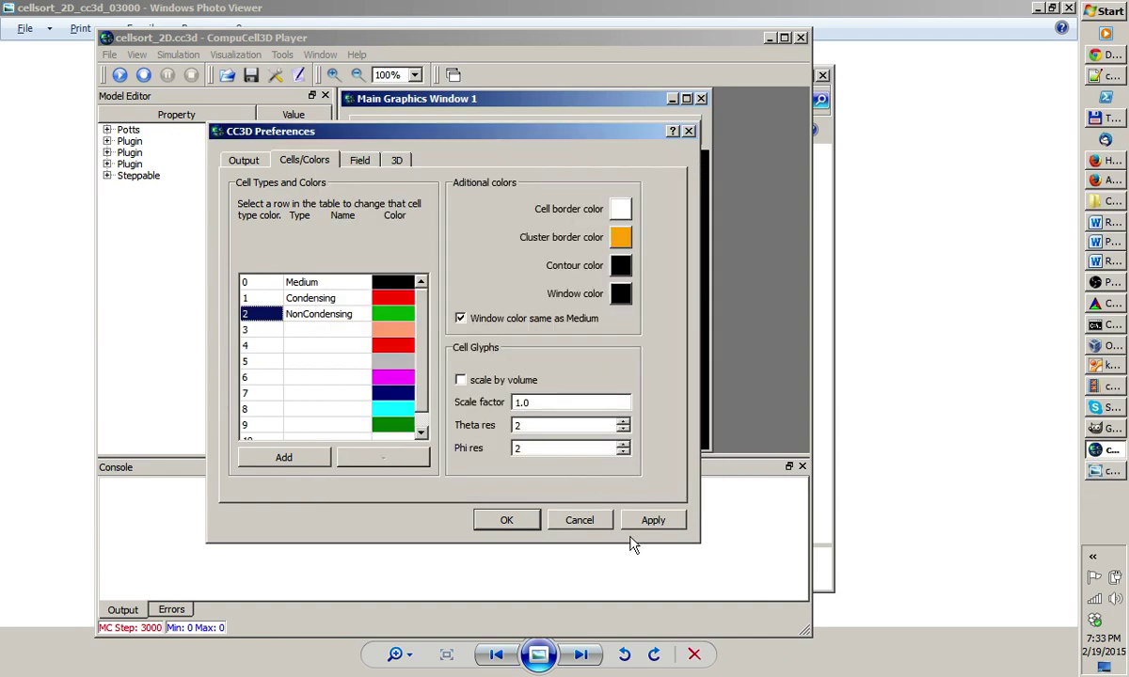
click(499, 520)
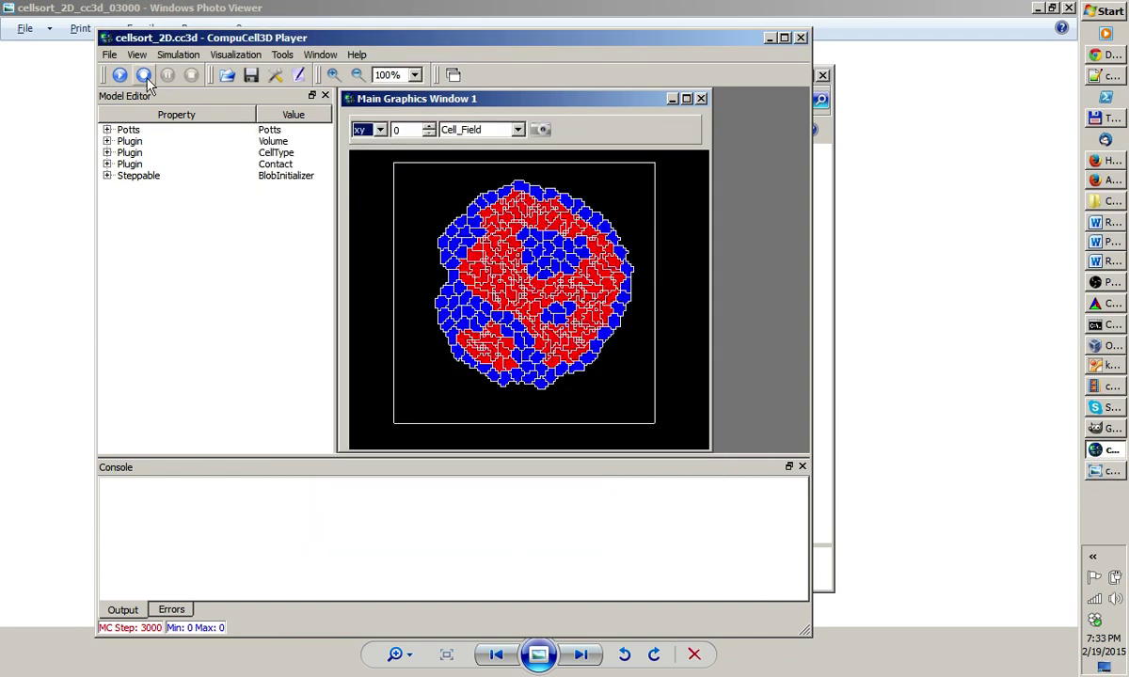
Restart the run with the new colours, pause it, and zoom into the red-and-green cell field.
click(117, 75)
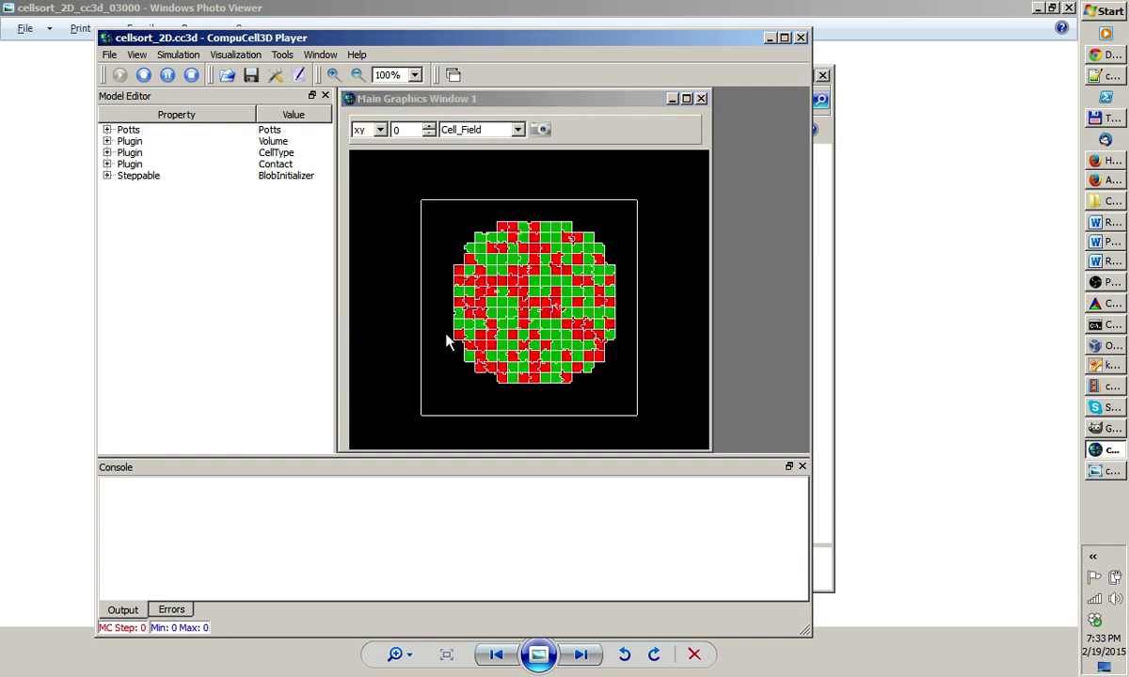
click(166, 76)
scroll(482, 299, up, 3)
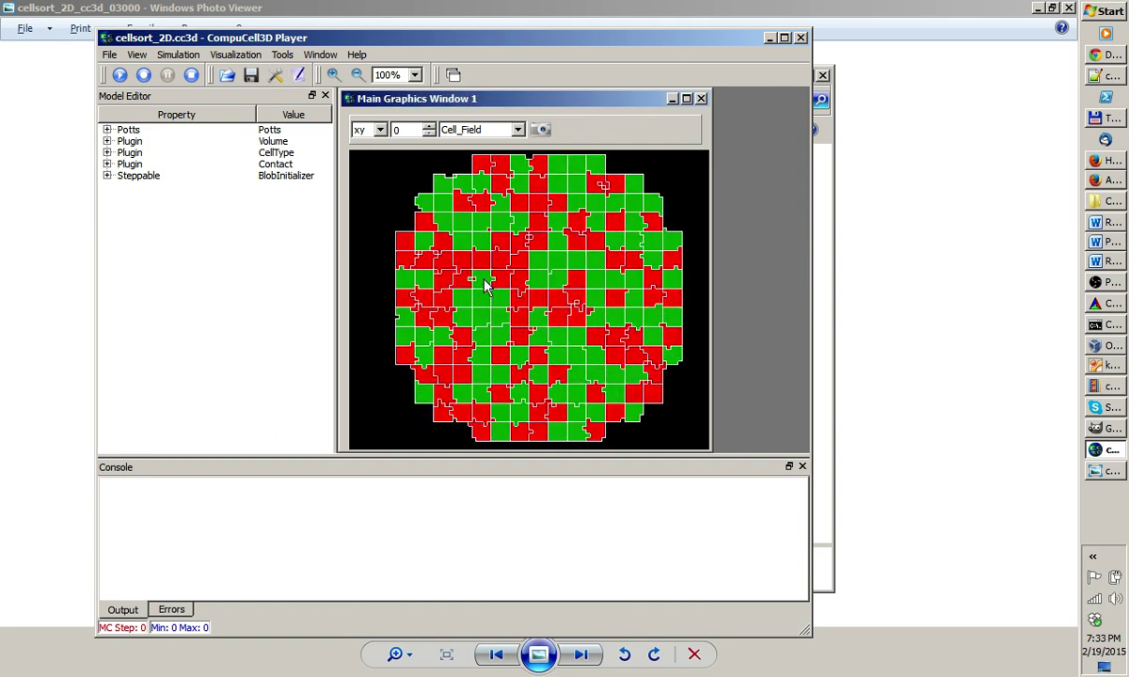
scroll(483, 287, up, 2)
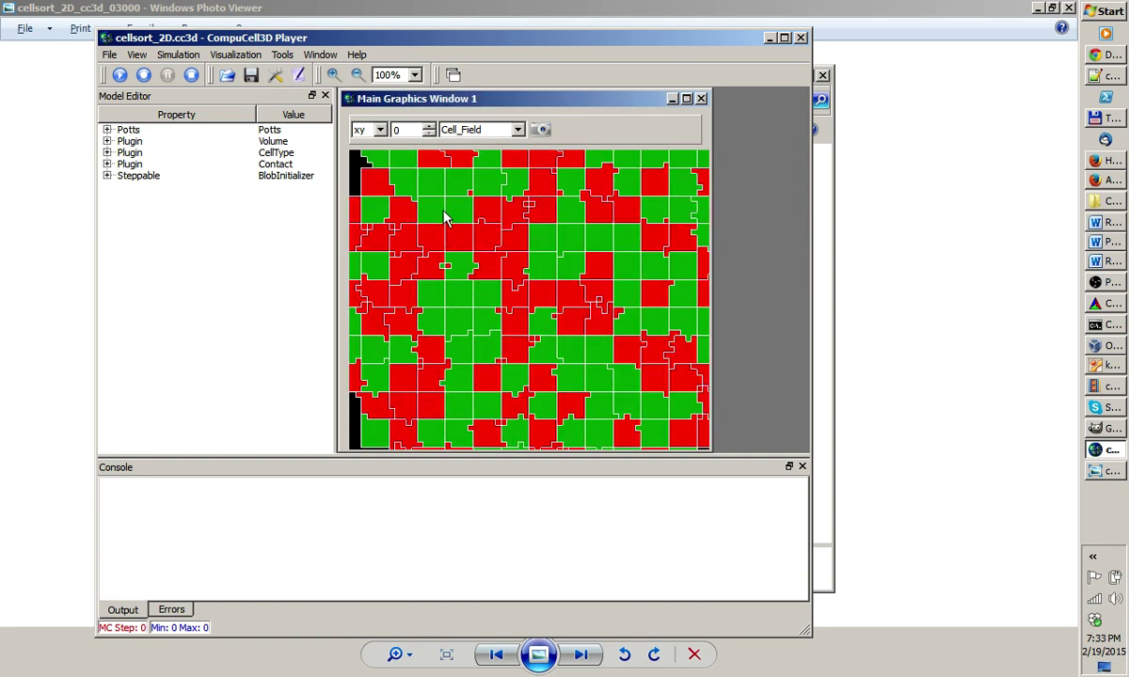
click(275, 76)
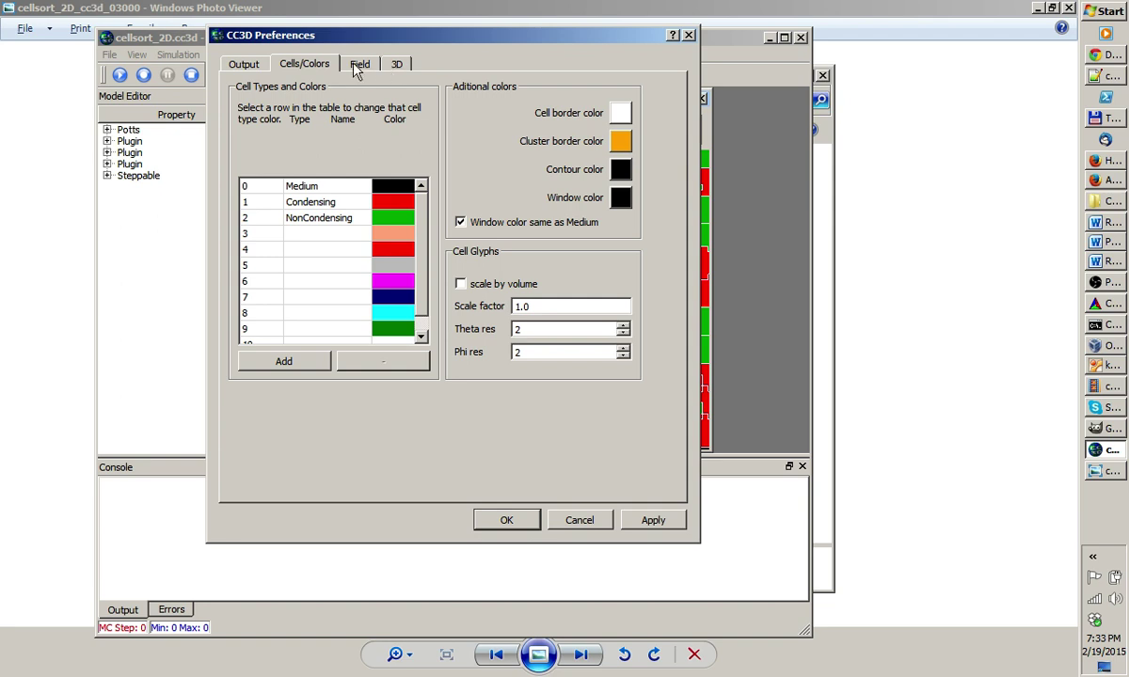
Browse the Output tab's Project Location to the CC3DProjects folder and apply the new path.
click(246, 65)
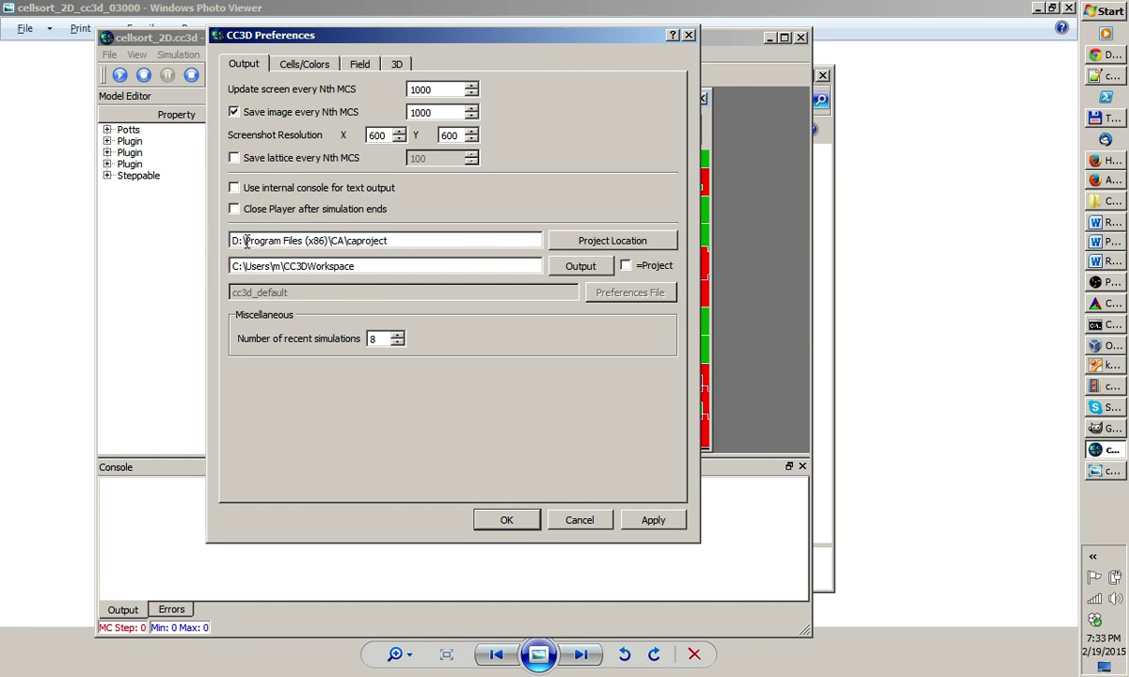
drag(387, 241, 209, 242)
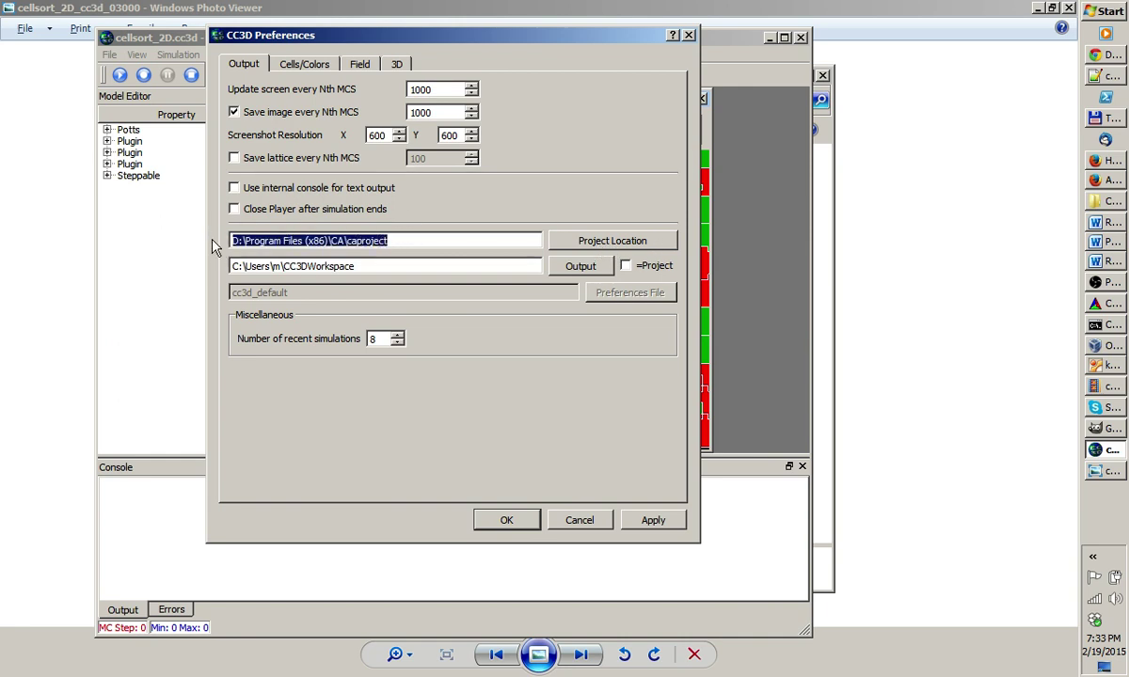
click(602, 240)
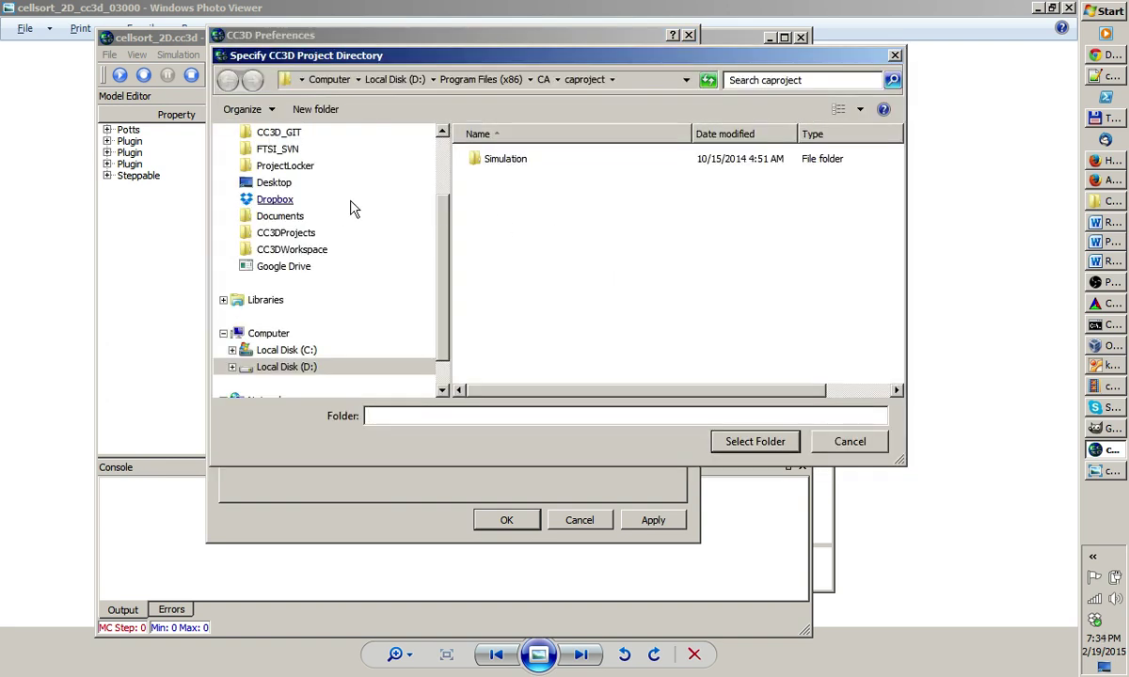
click(285, 232)
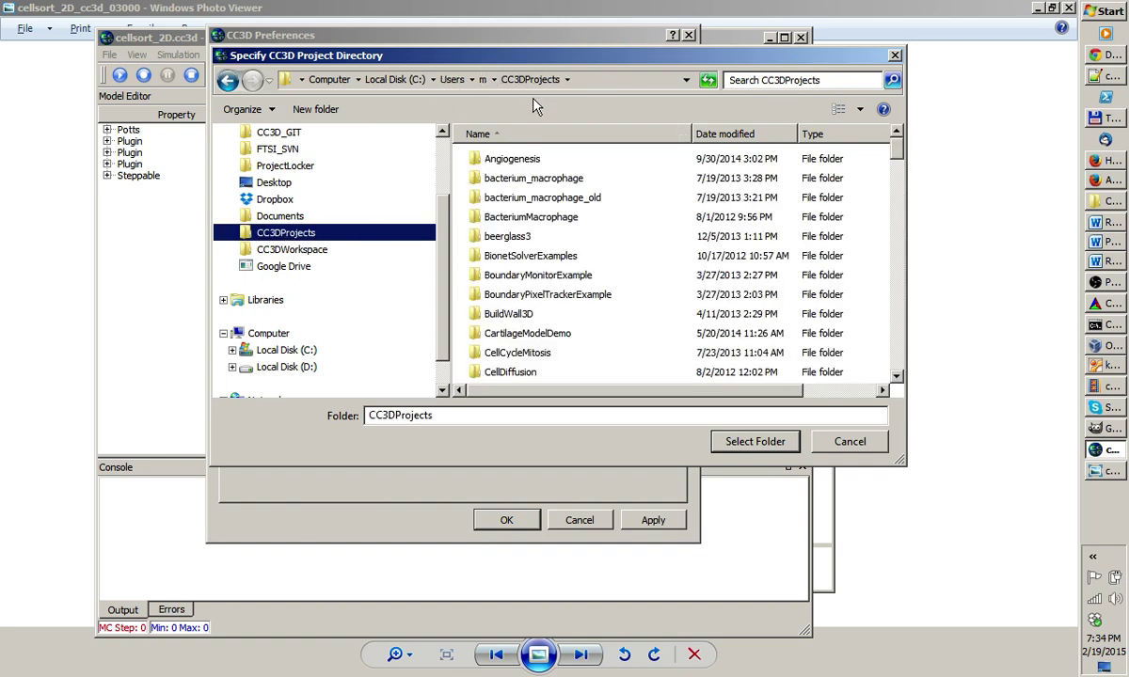
click(756, 442)
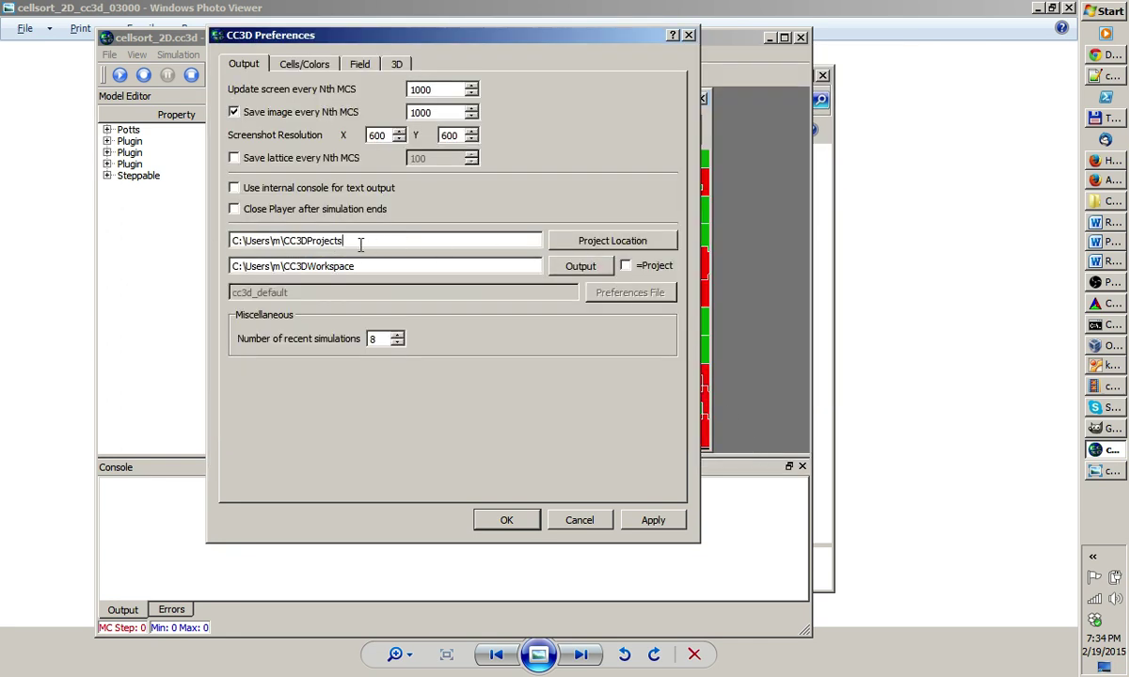
drag(342, 241, 203, 241)
click(654, 523)
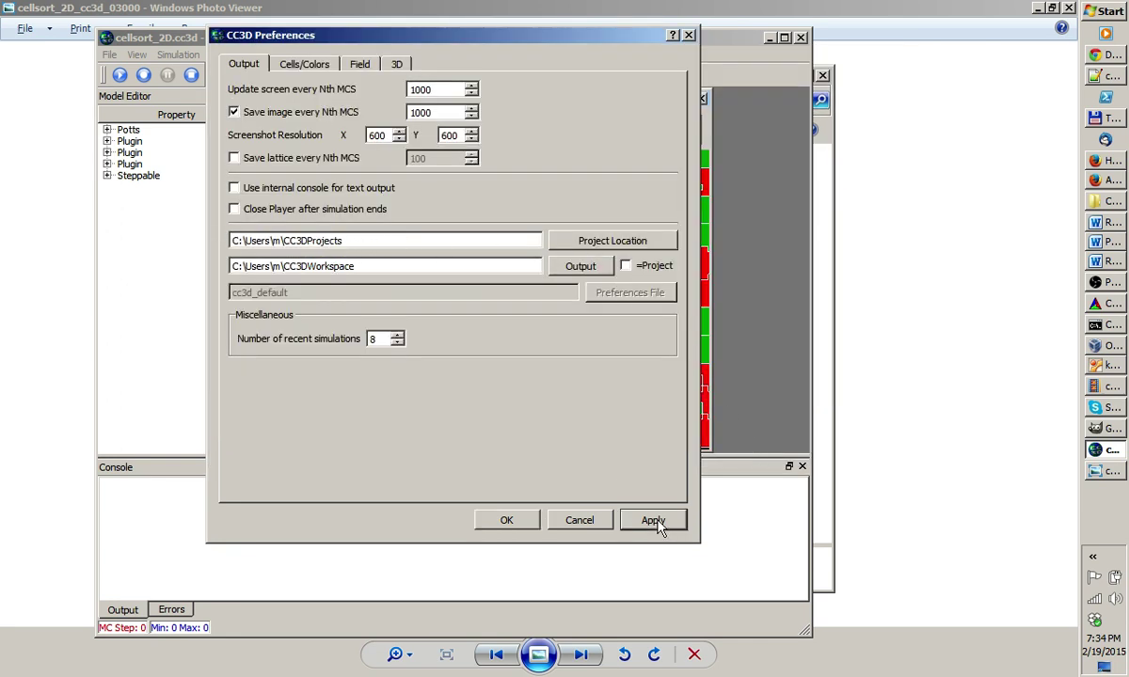
Close Preferences and check that File > Open Simulation File (.cc3d) starts in CC3DProjects.
click(507, 519)
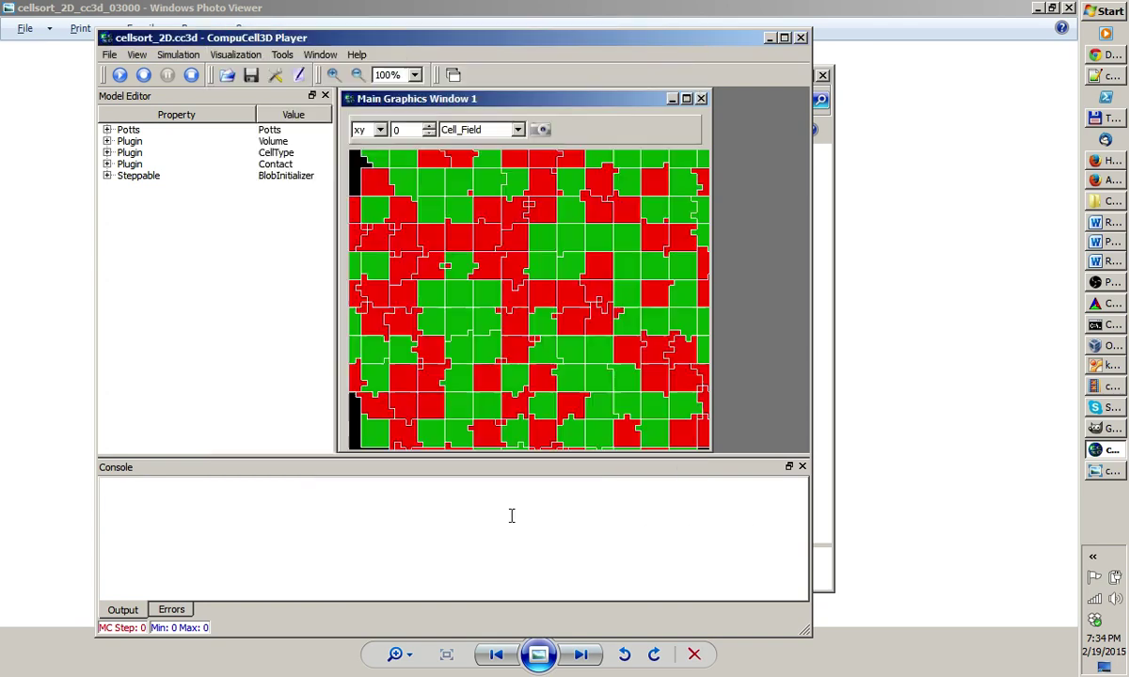
click(110, 55)
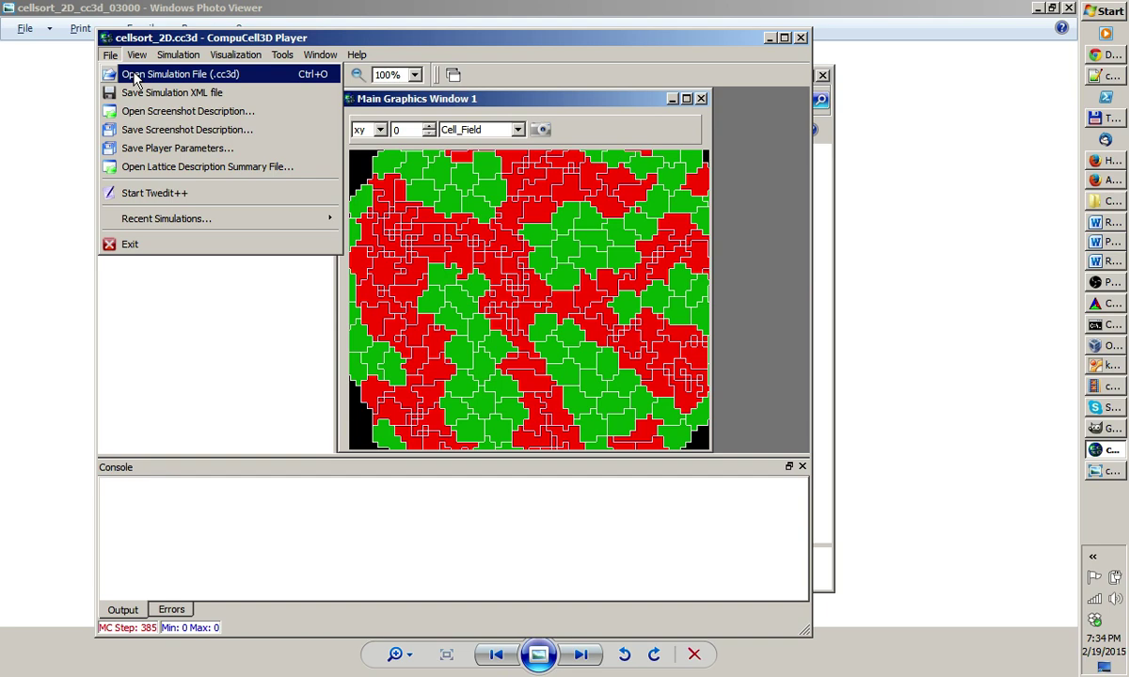
click(136, 78)
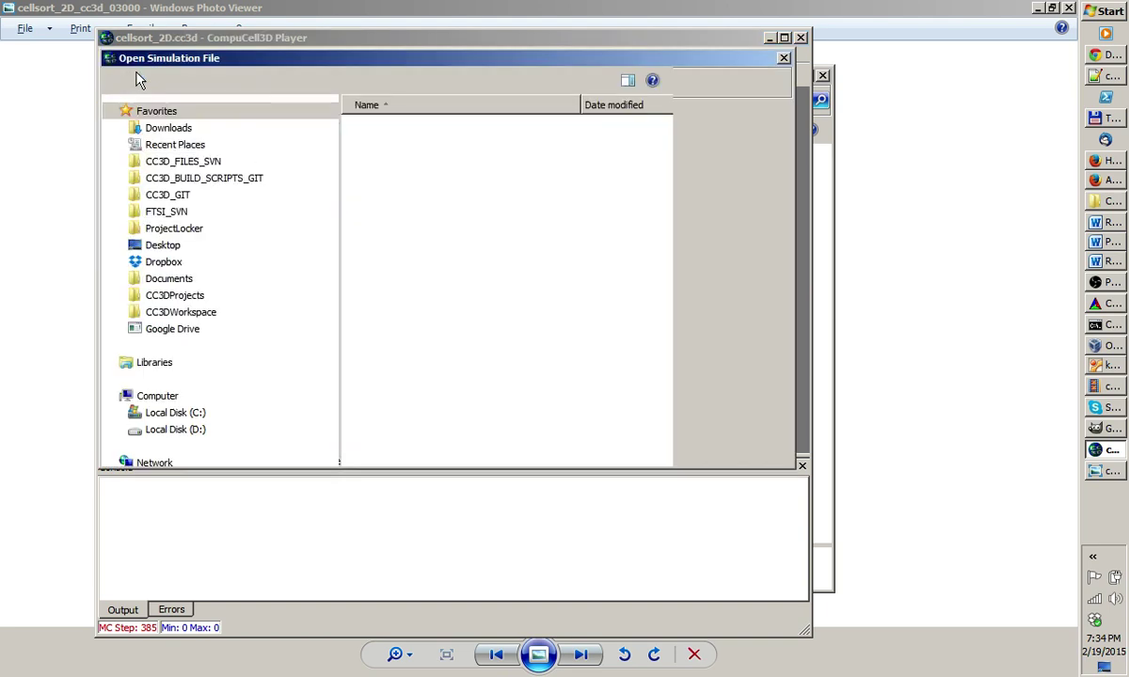